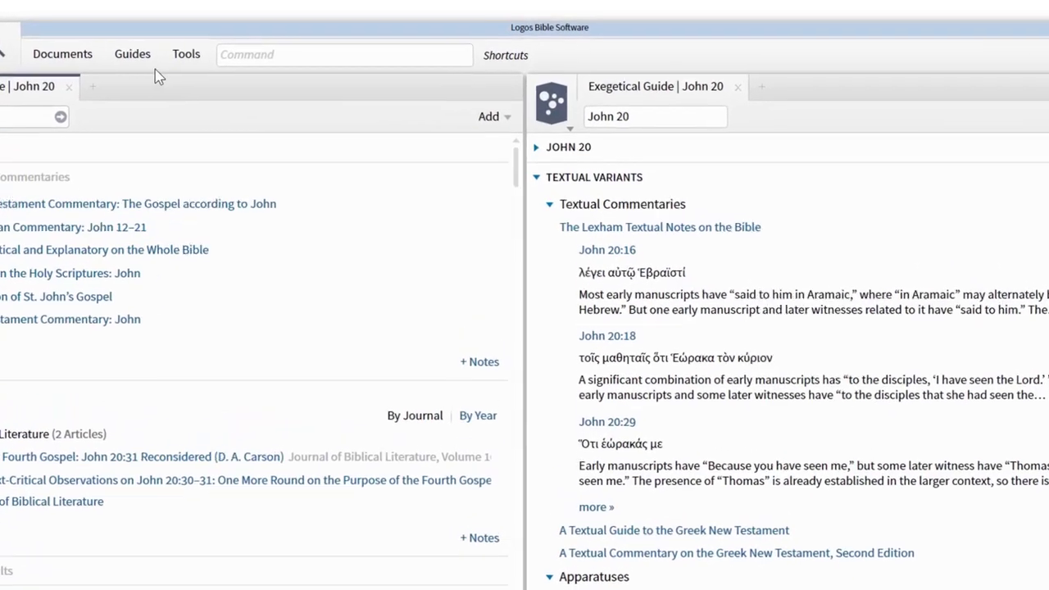
- Open the Guides menu to show the list of available guides
click(153, 69)
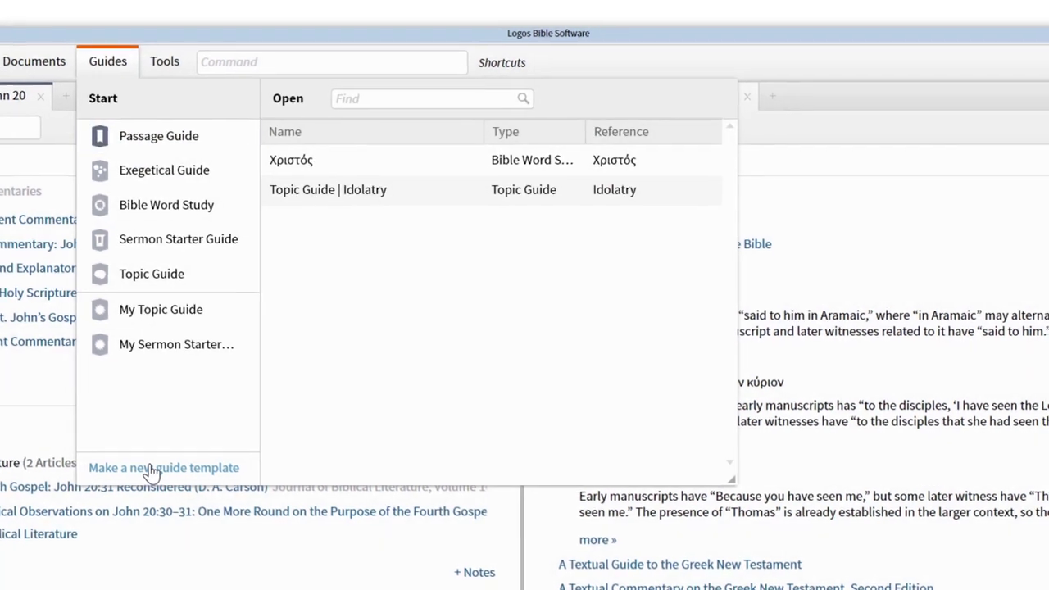
- Create a new Untitled Guide template, leaving its template type as Bible reference
click(154, 469)
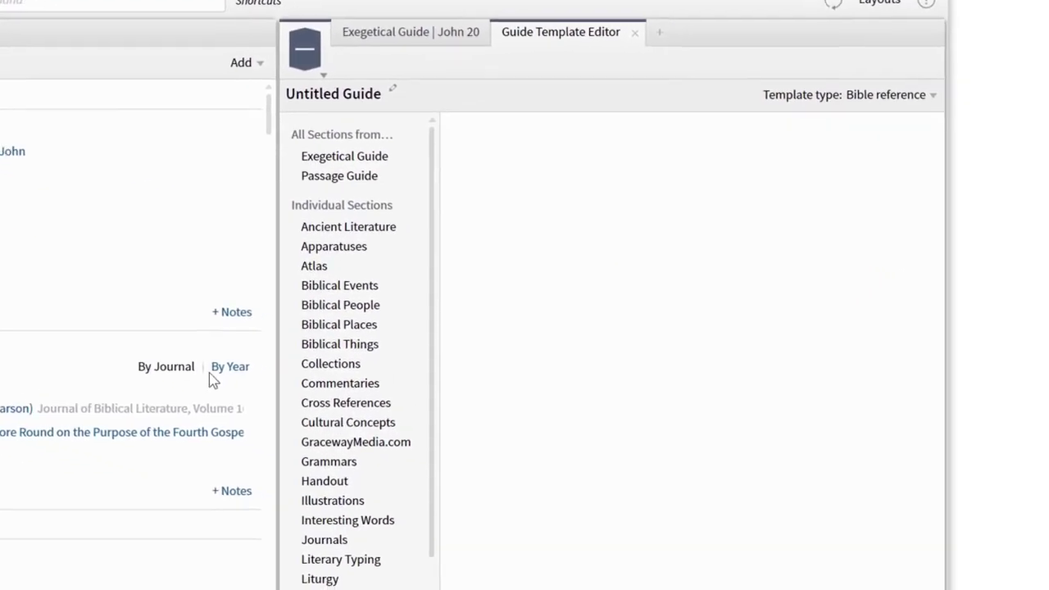
click(831, 86)
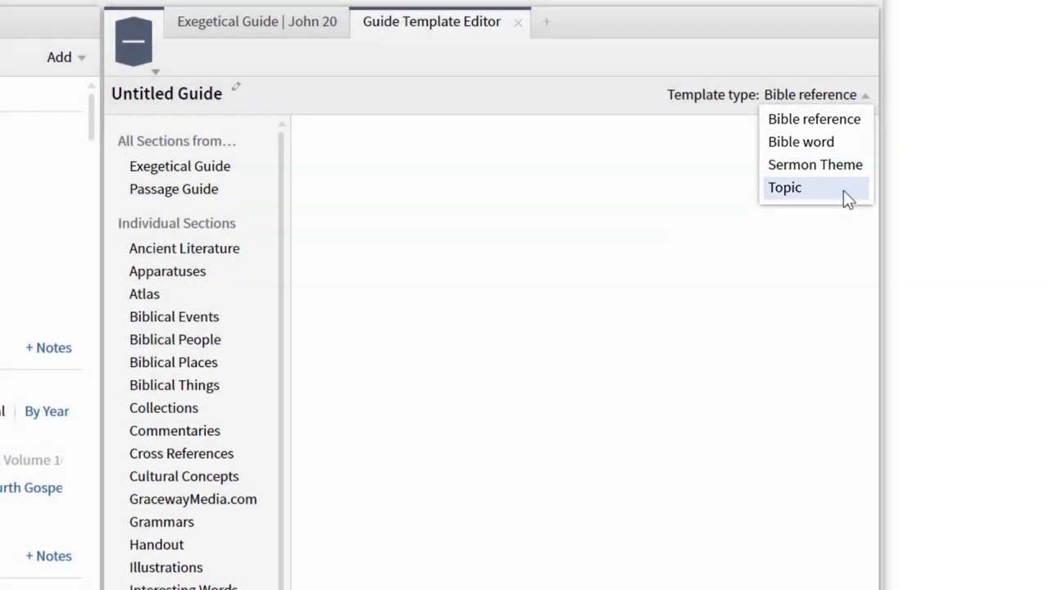
click(844, 123)
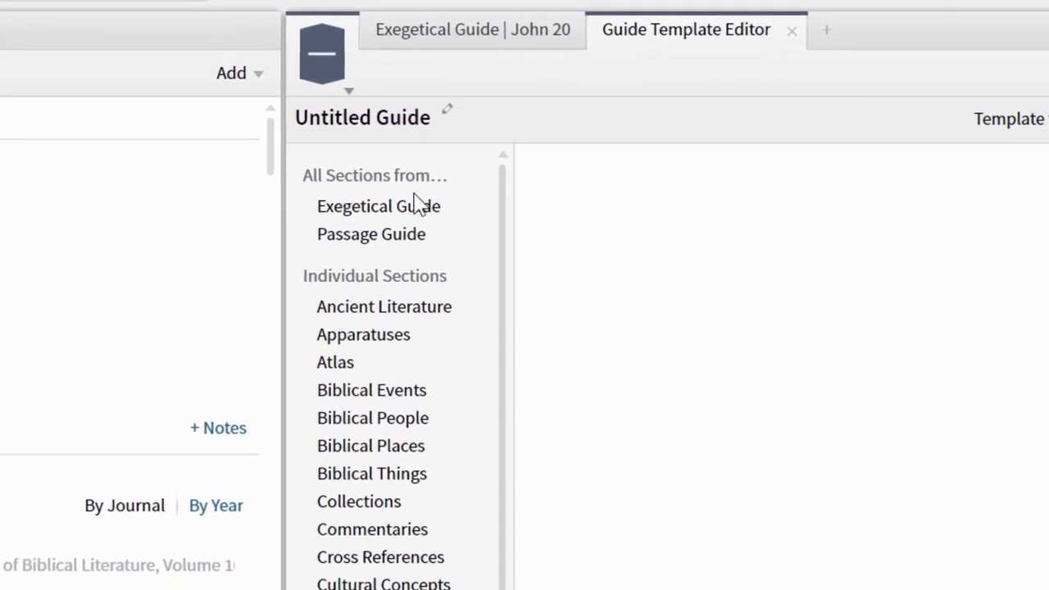
- Add all Passage Guide sections, then remove Parallel Passages, Literary Typing, Outlines and Biblical People/Places/Things/Events
click(410, 240)
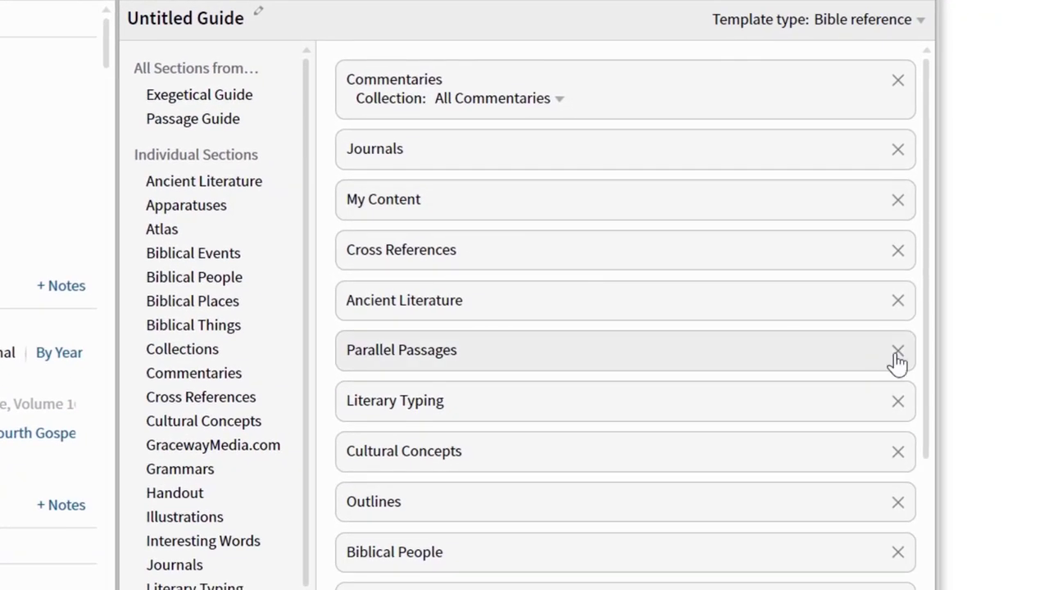
click(898, 352)
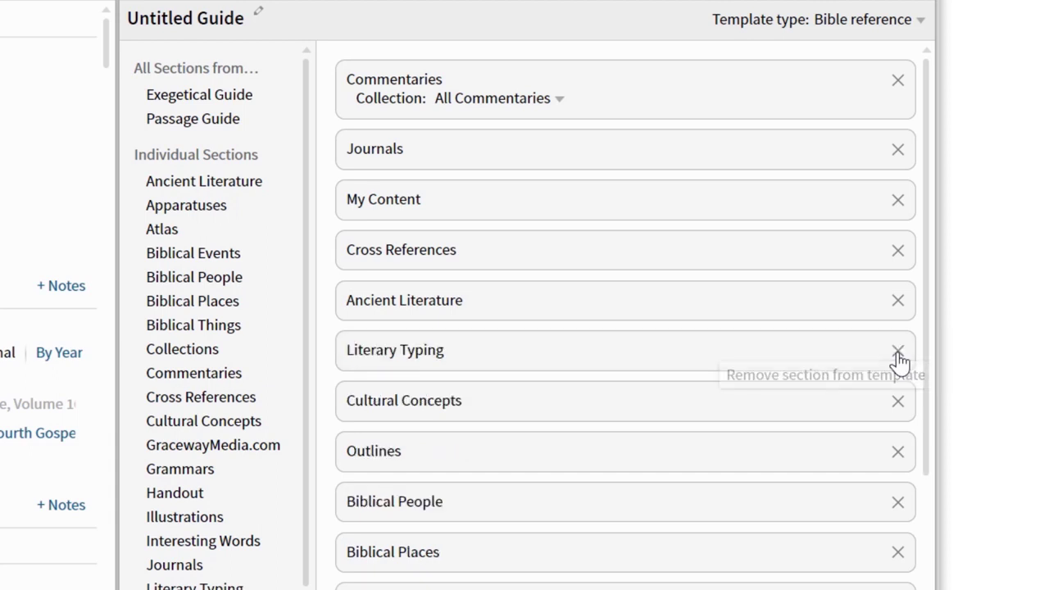
click(898, 353)
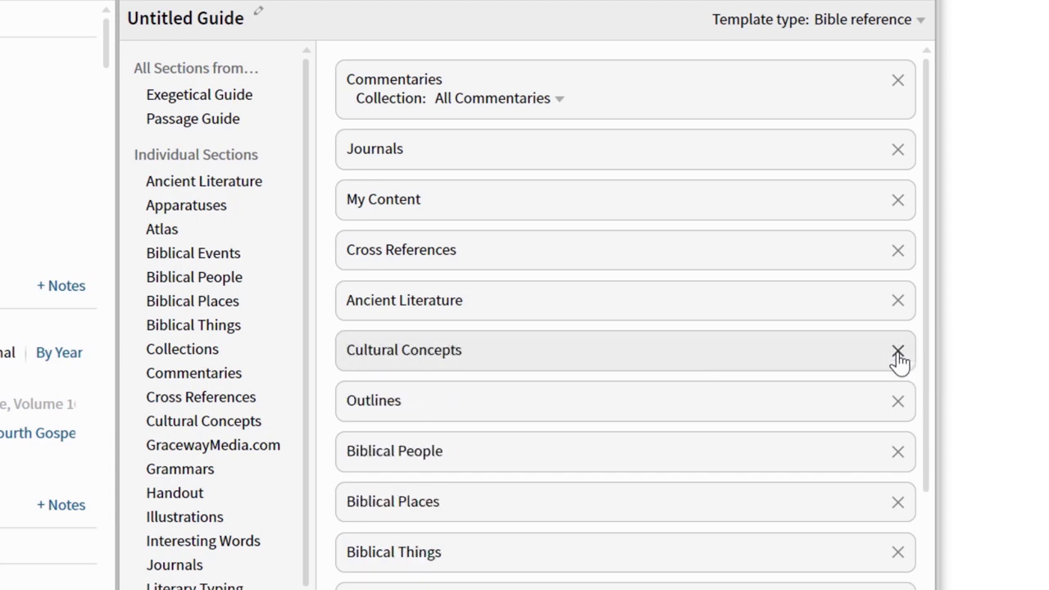
click(899, 402)
click(899, 402)
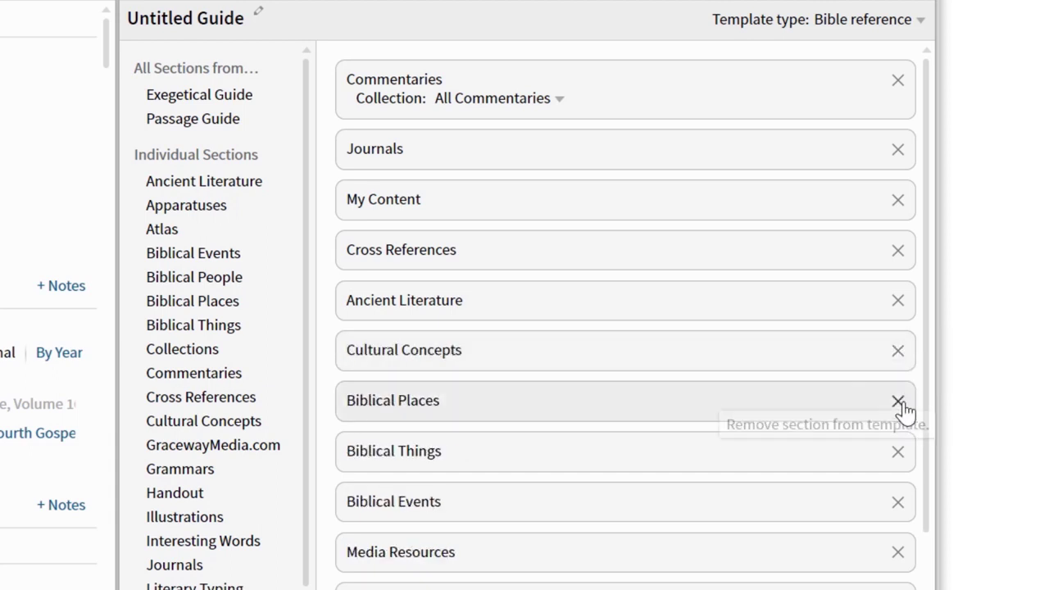
click(899, 401)
click(900, 402)
click(900, 401)
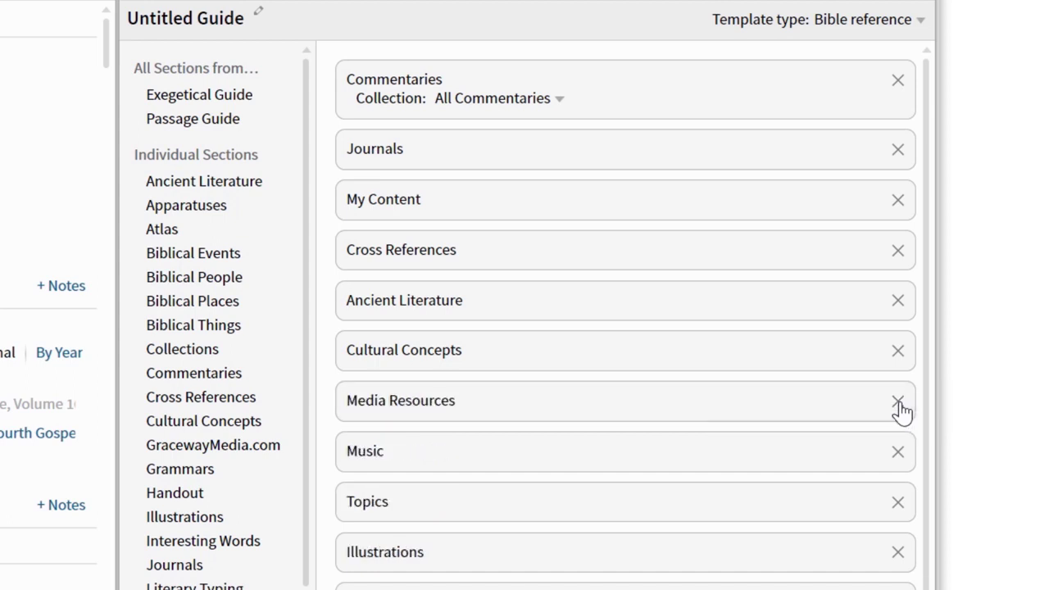
- Remove Media Resources, Music, Topics, Illustrations, Interesting Words, Bookstore and the four sermon-site sections
click(900, 402)
click(900, 401)
click(899, 401)
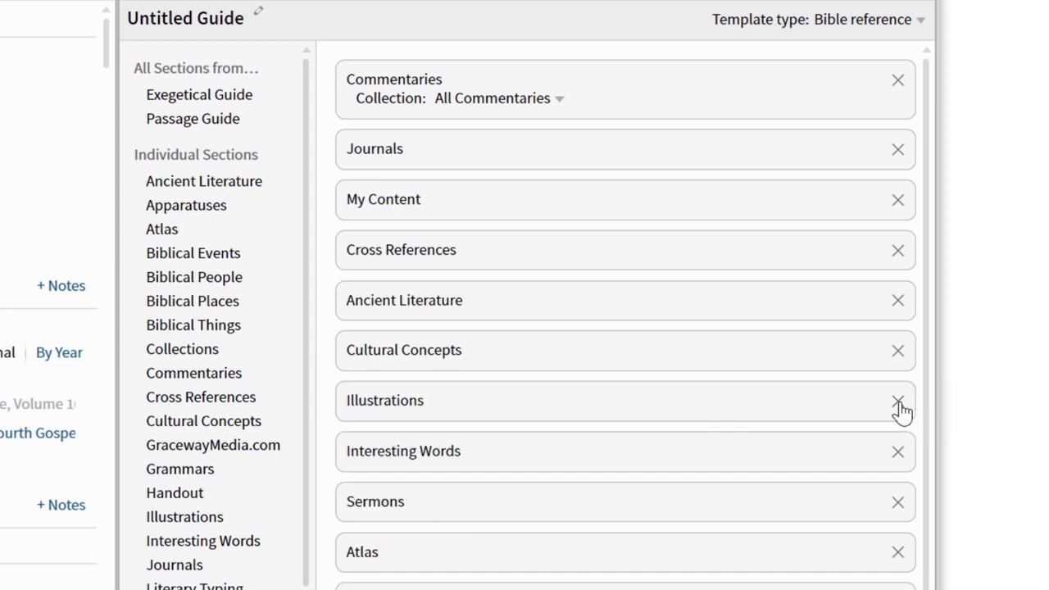
click(898, 403)
click(898, 404)
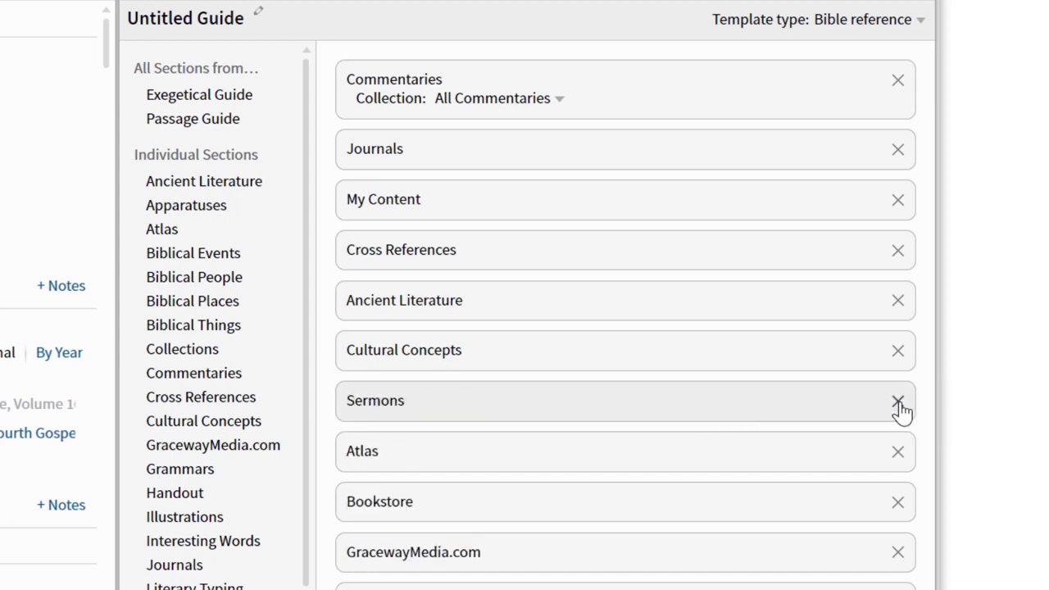
click(898, 503)
click(898, 502)
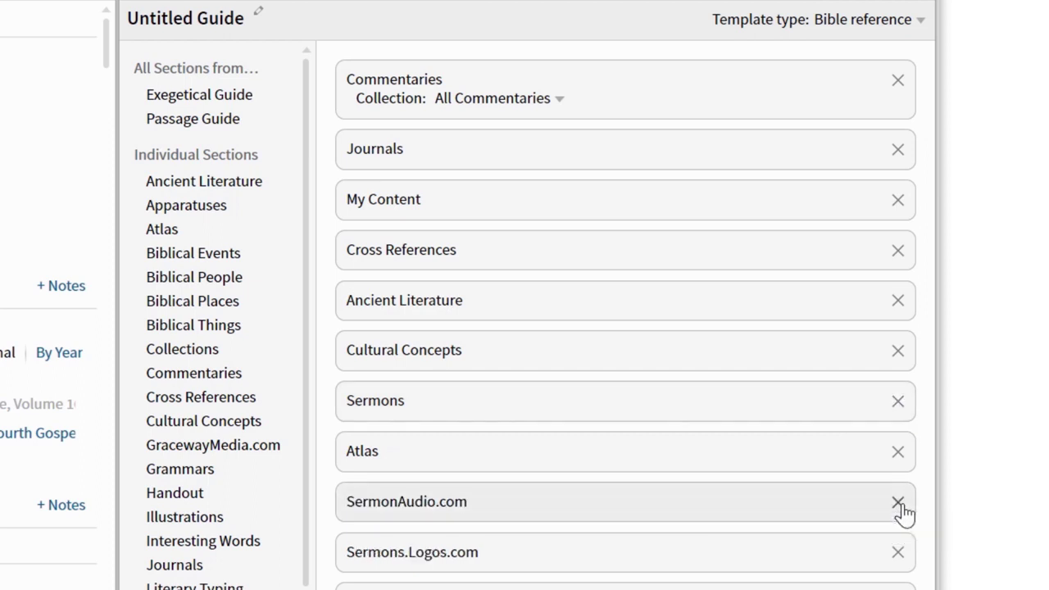
click(899, 502)
click(898, 503)
click(898, 502)
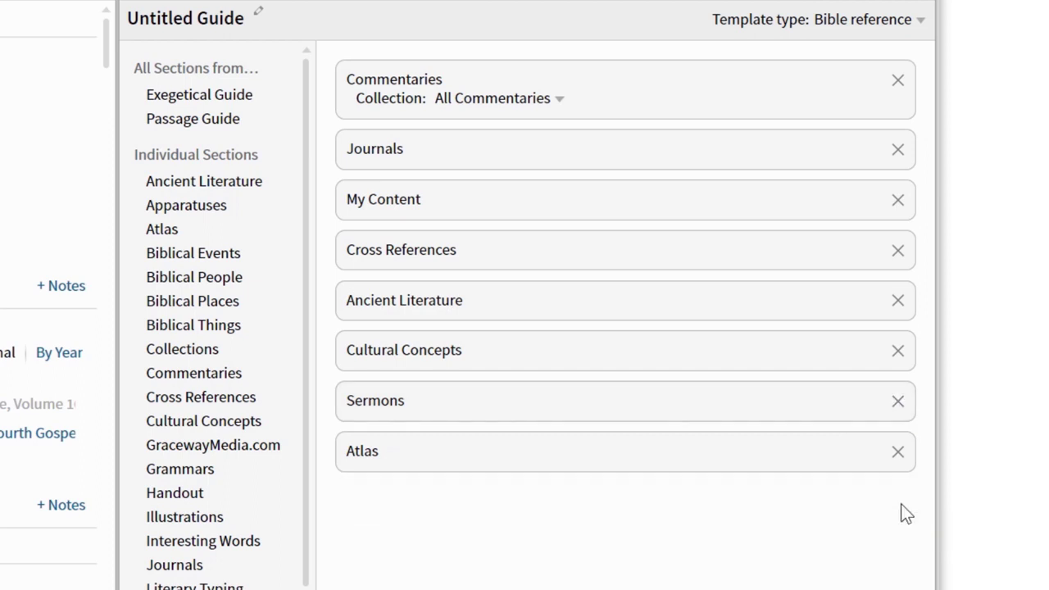
- Move Sermons to follow Journals and My Content to the end of the template
drag(673, 394, 647, 178)
drag(627, 255, 613, 471)
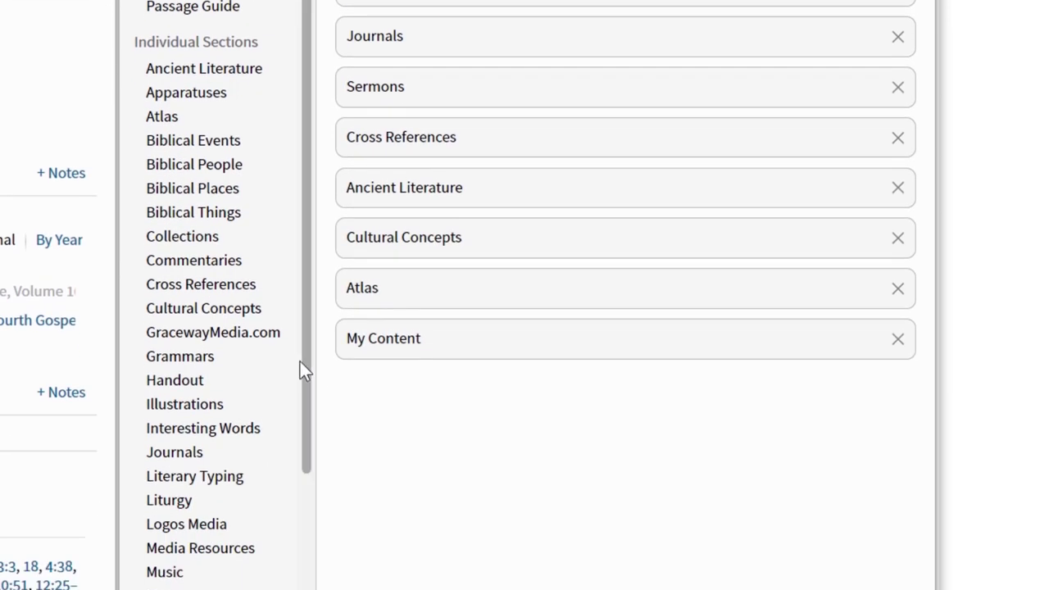
scroll(303, 342, down, 5)
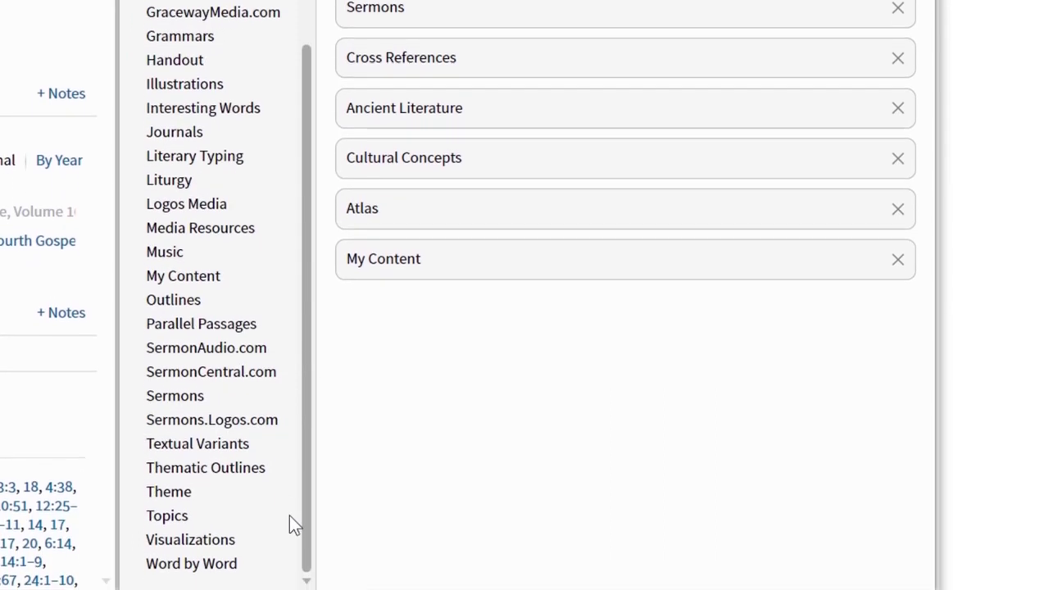
- Add Textual Variants before Atlas, Theme after Sermons, and two more Commentaries sections
drag(175, 440, 515, 175)
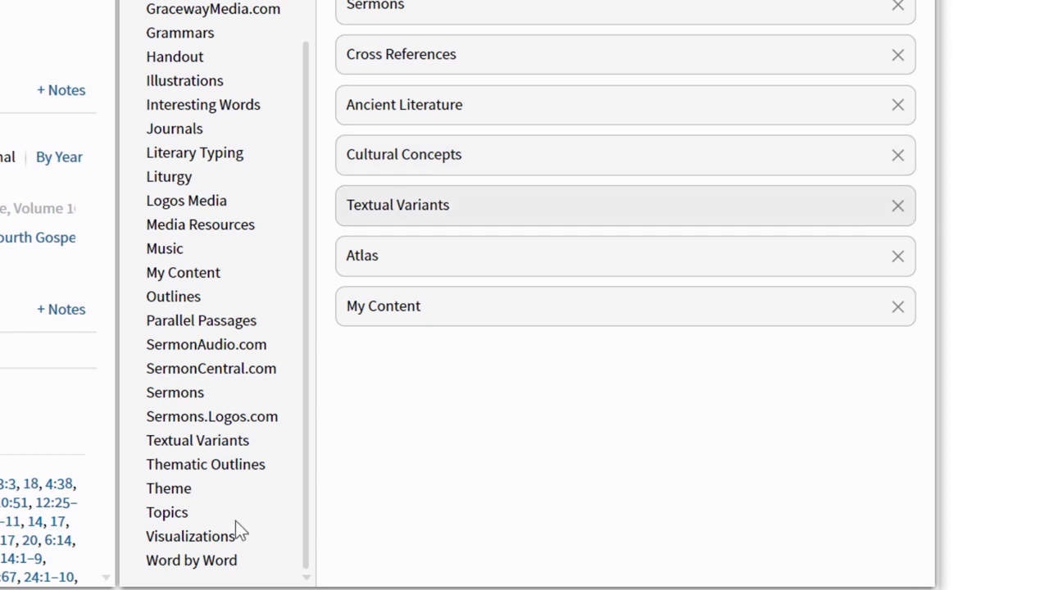
drag(177, 500, 523, 39)
drag(523, 113, 523, 114)
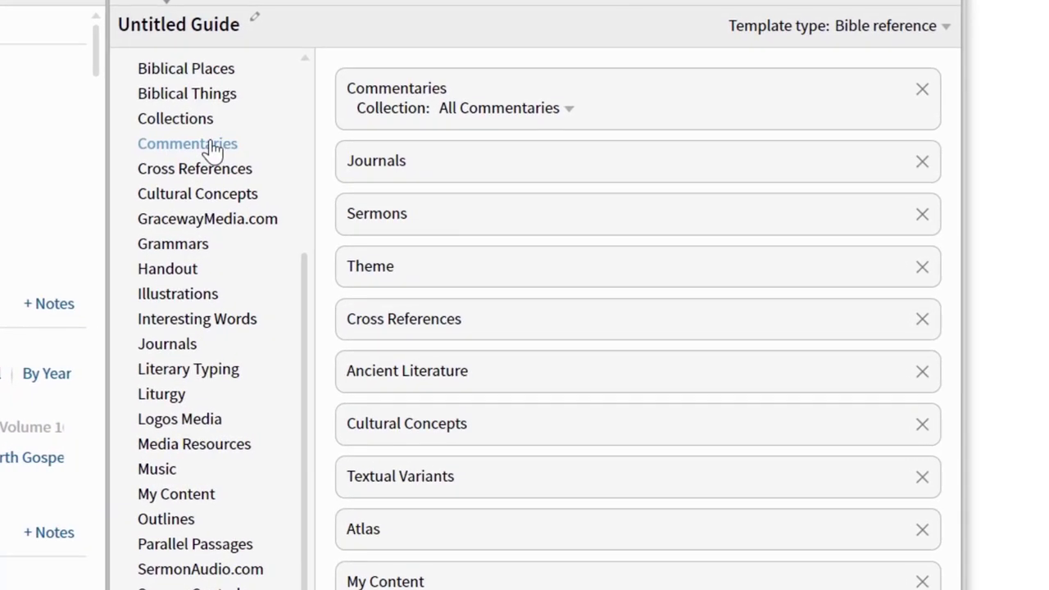
drag(239, 153, 451, 141)
drag(218, 145, 537, 193)
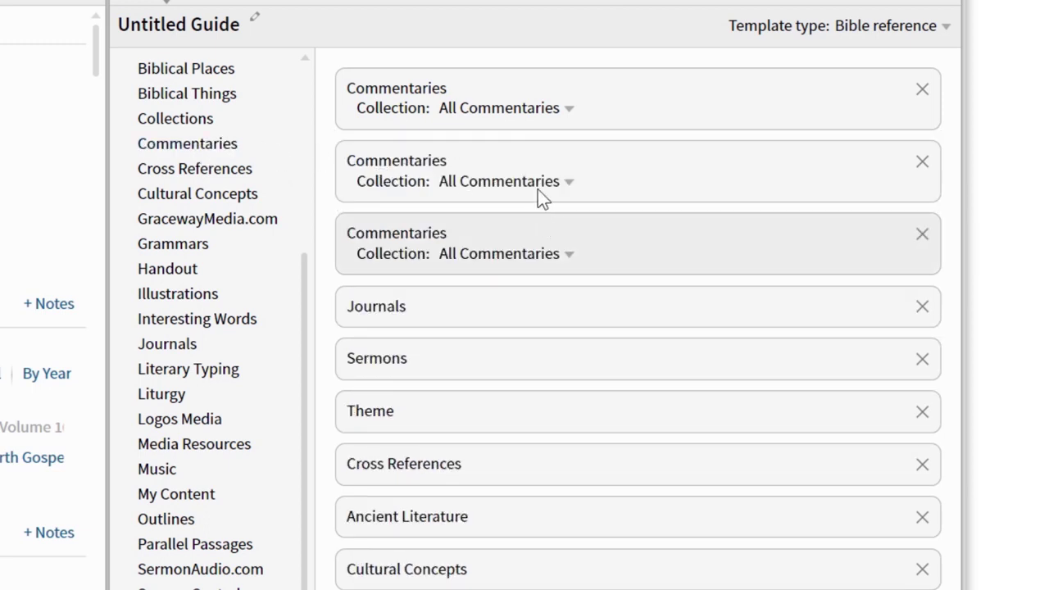
- Set the three Commentaries sections to the Technical, Intermediate and Expository collections
click(569, 111)
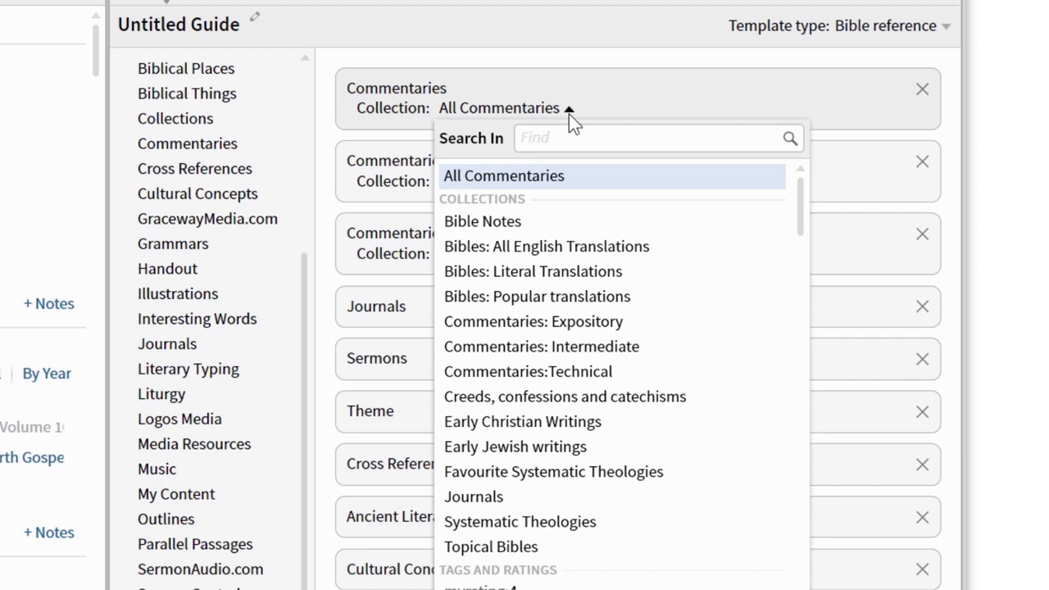
click(574, 373)
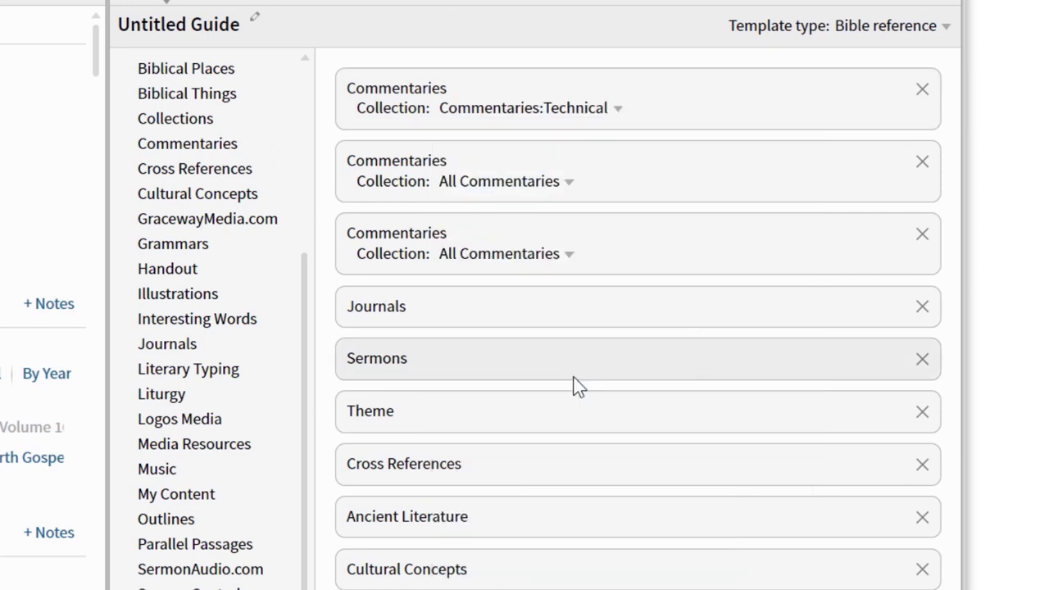
click(571, 255)
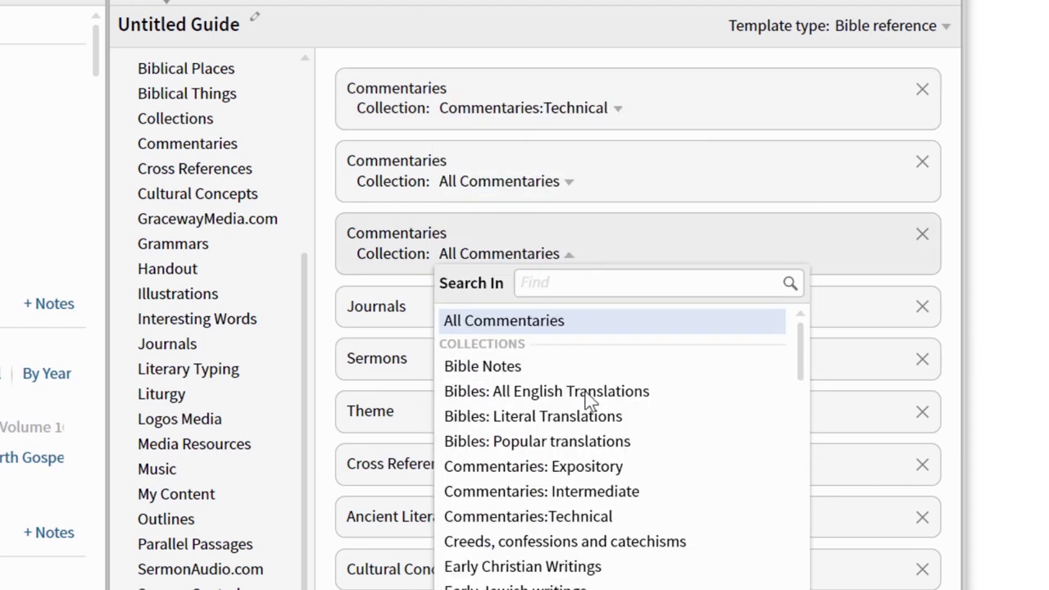
click(580, 465)
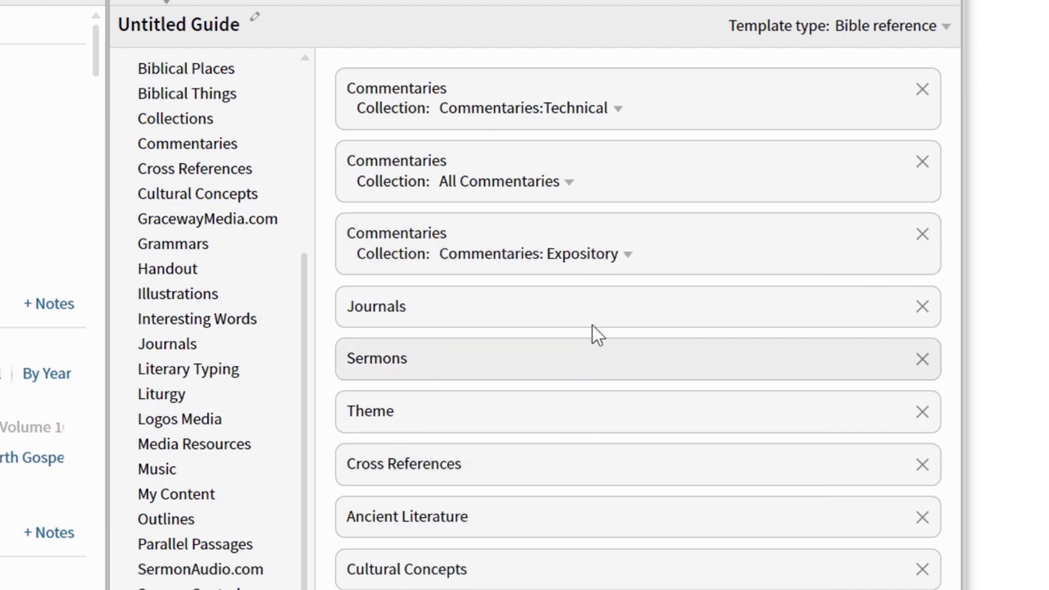
click(568, 185)
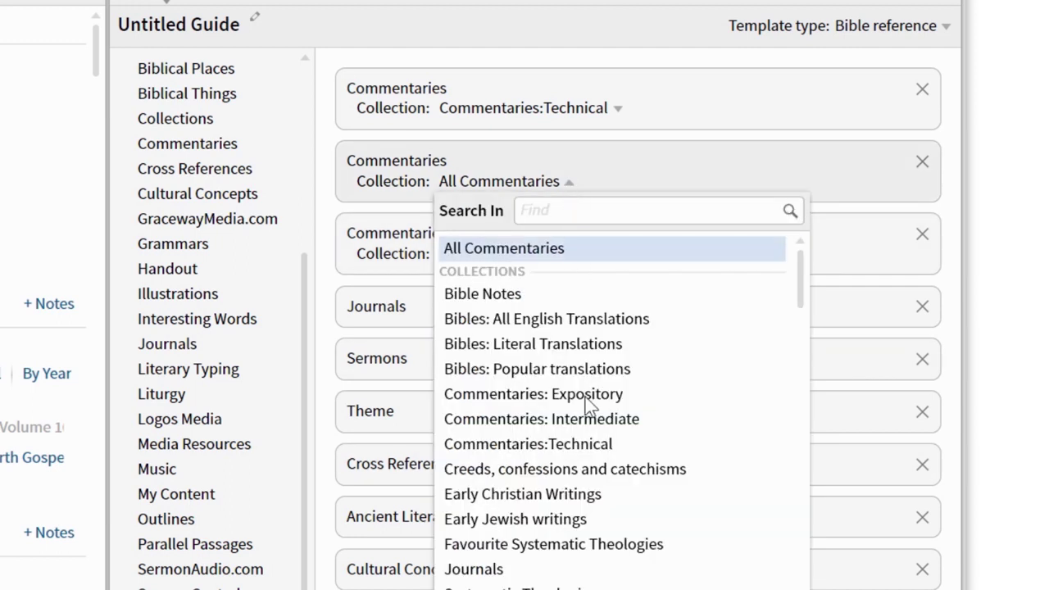
click(594, 421)
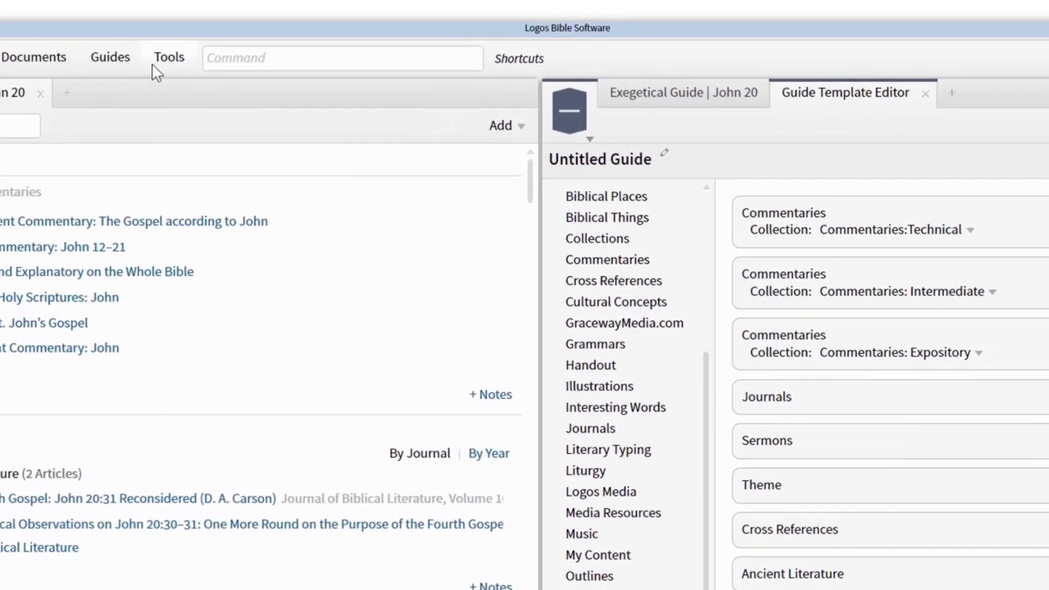
click(166, 59)
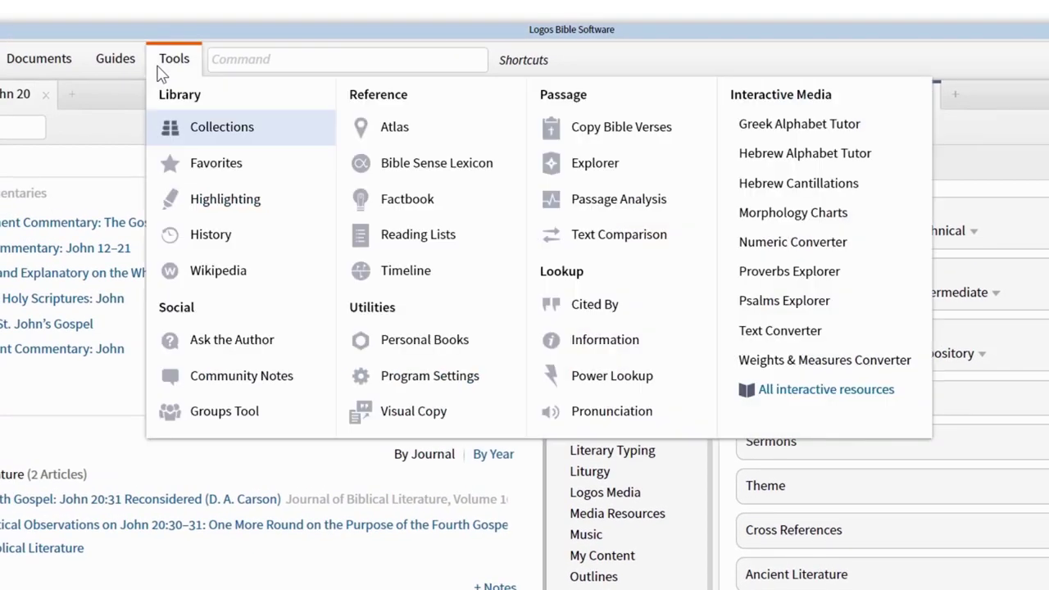
click(223, 415)
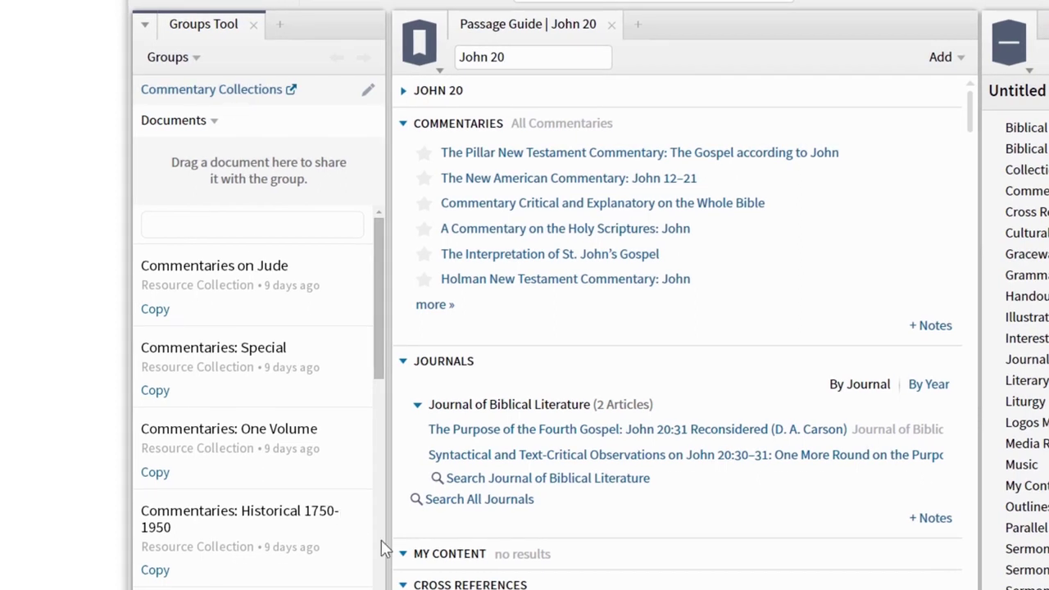
scroll(381, 542, down, 5)
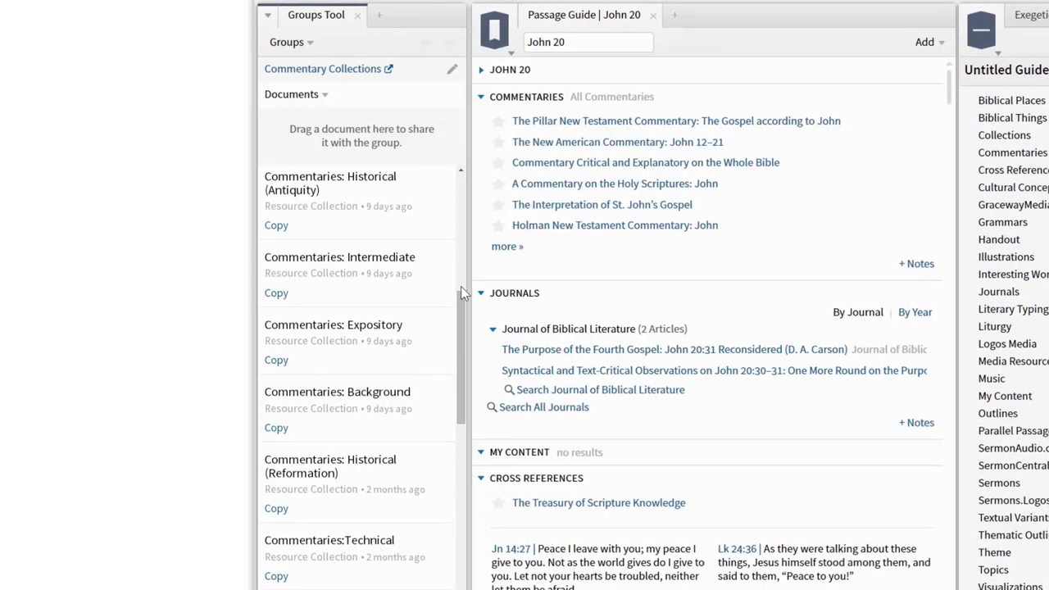
click(357, 14)
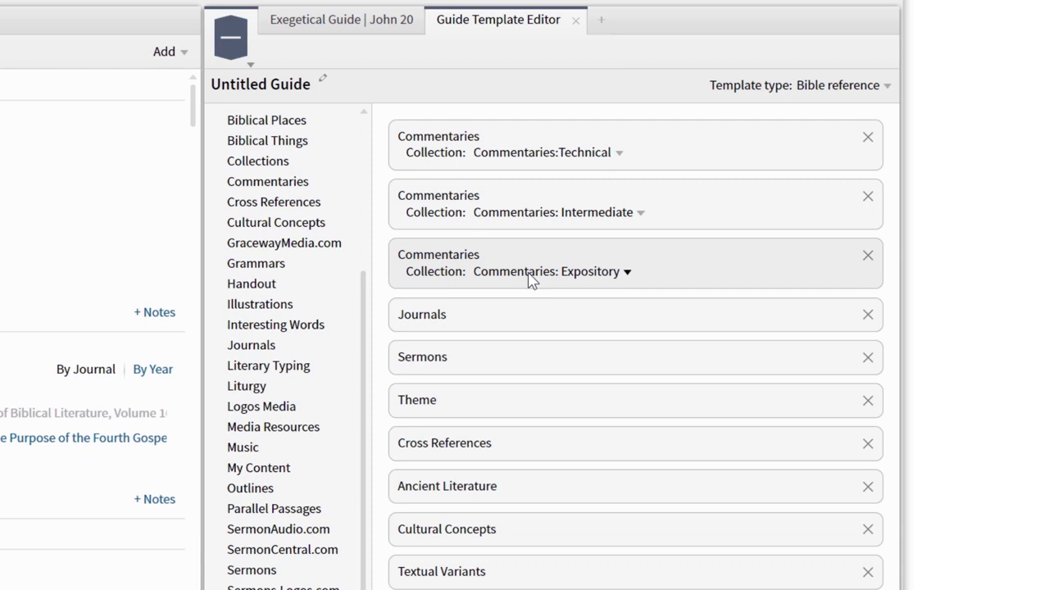
- Rename the template 'My Passage Guide' and check it appears in the Guides menu
click(322, 79)
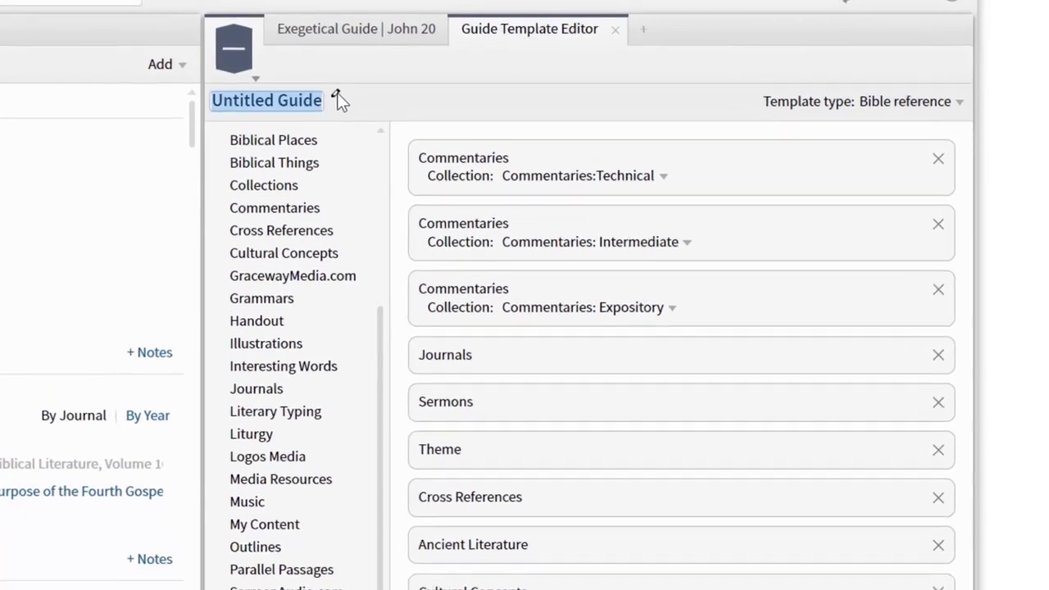
text(My )
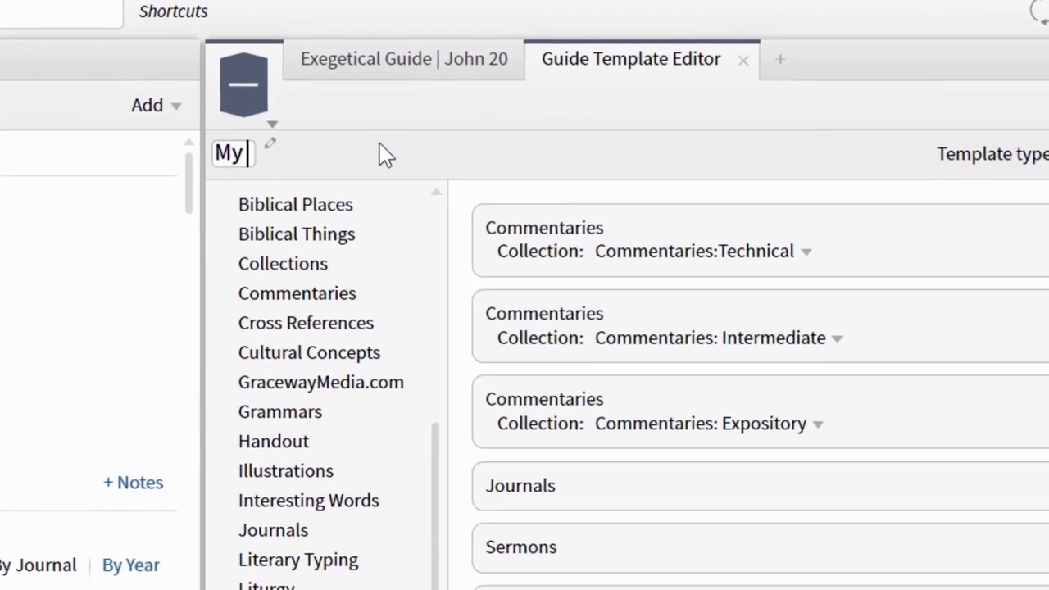
text(Passage Guide)
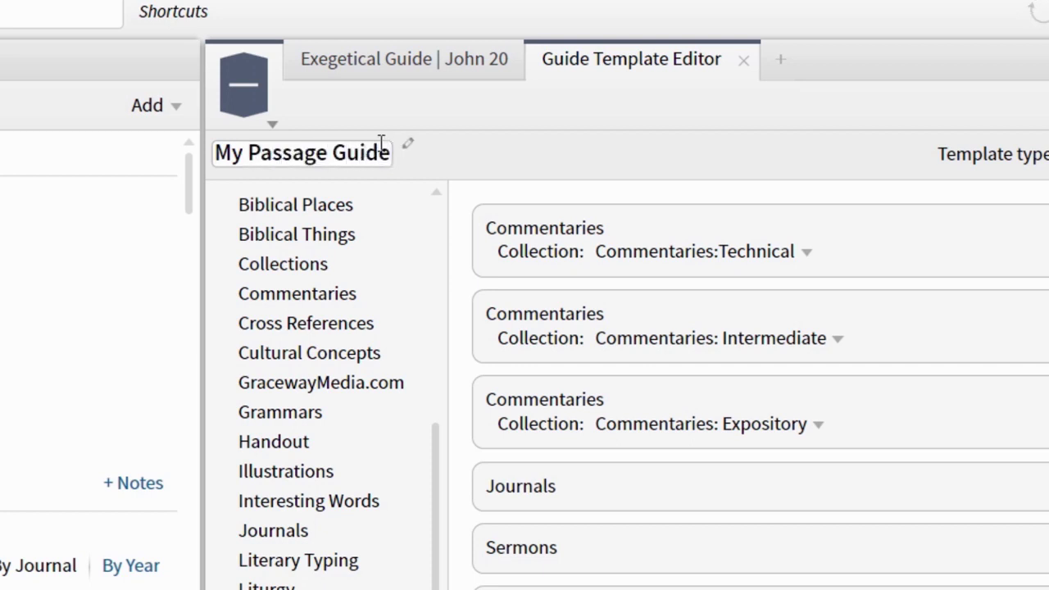
key(Return)
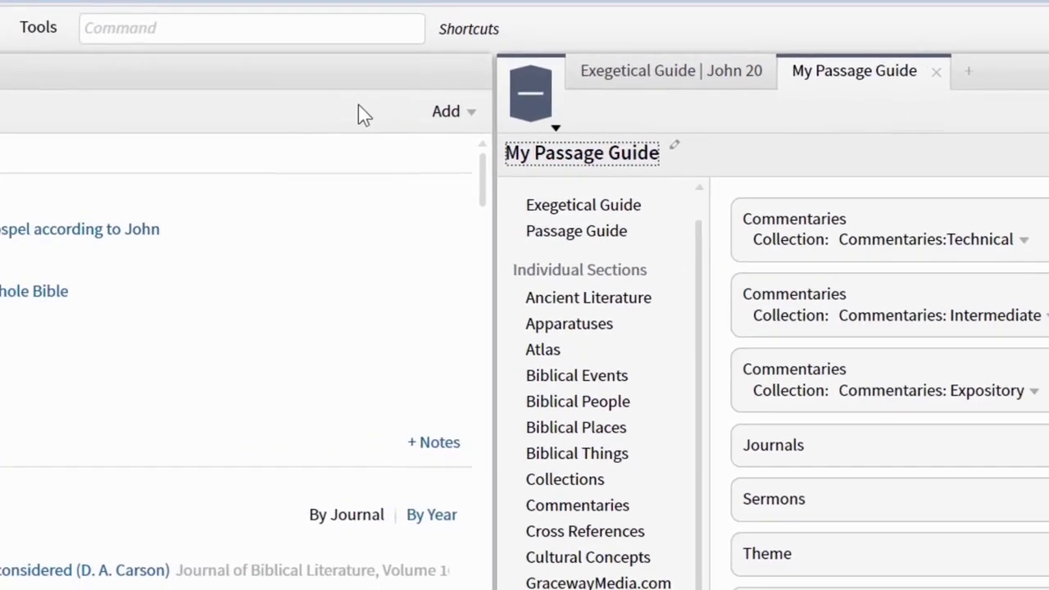
click(128, 35)
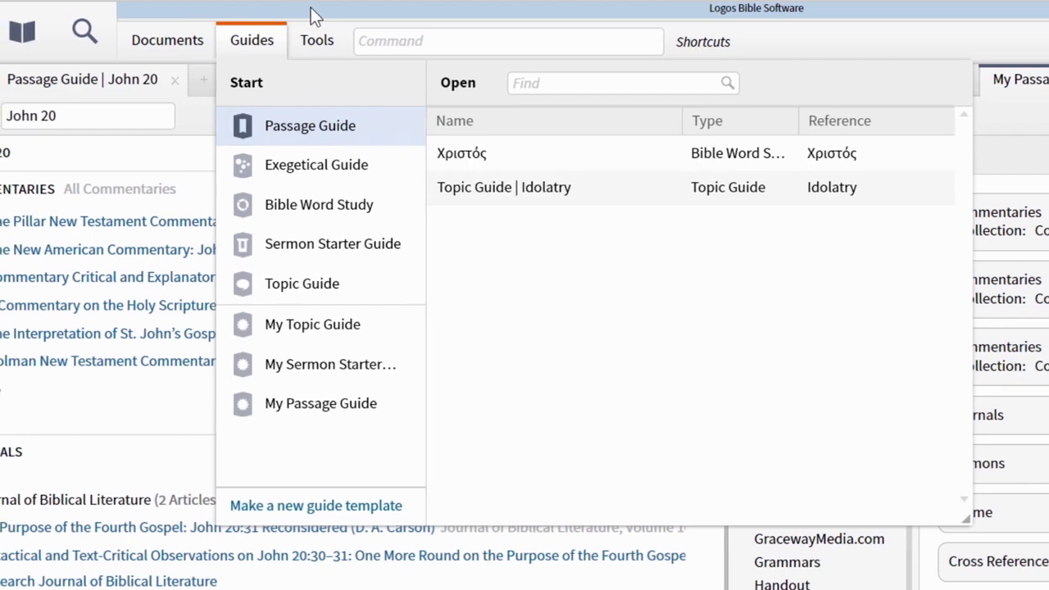
- Run My Passage Guide on John 20 from Home and scroll through its Commentaries, Journals and Sermons results
click(308, 8)
click(65, 25)
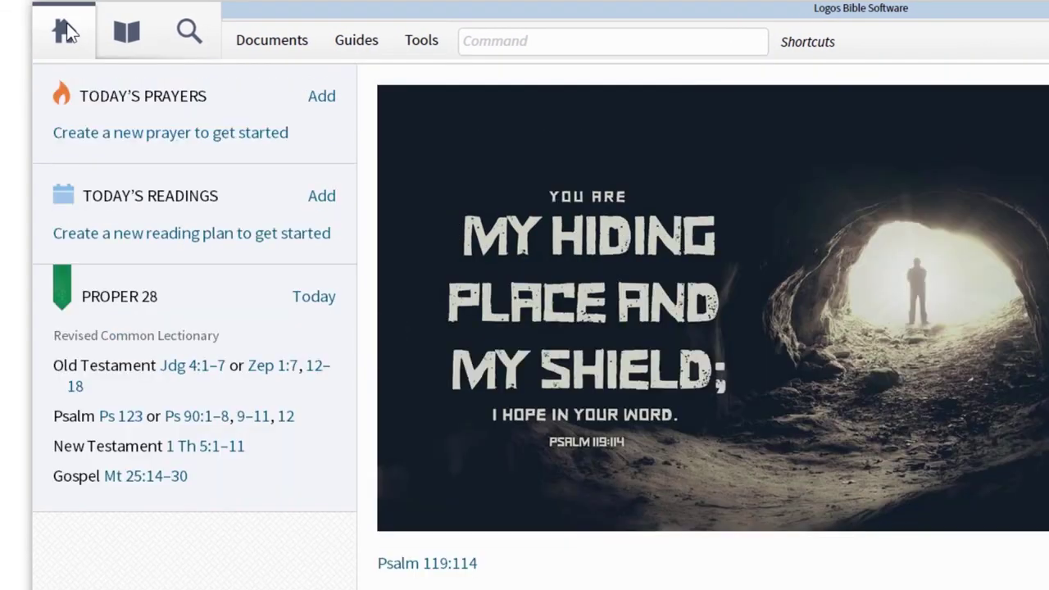
click(449, 87)
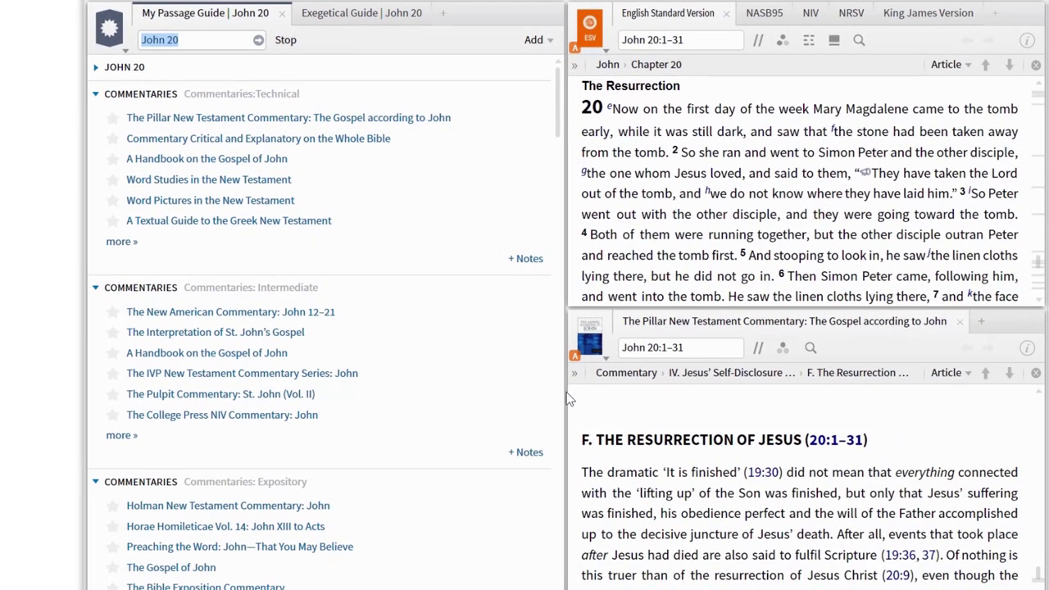
scroll(562, 394, down, 10)
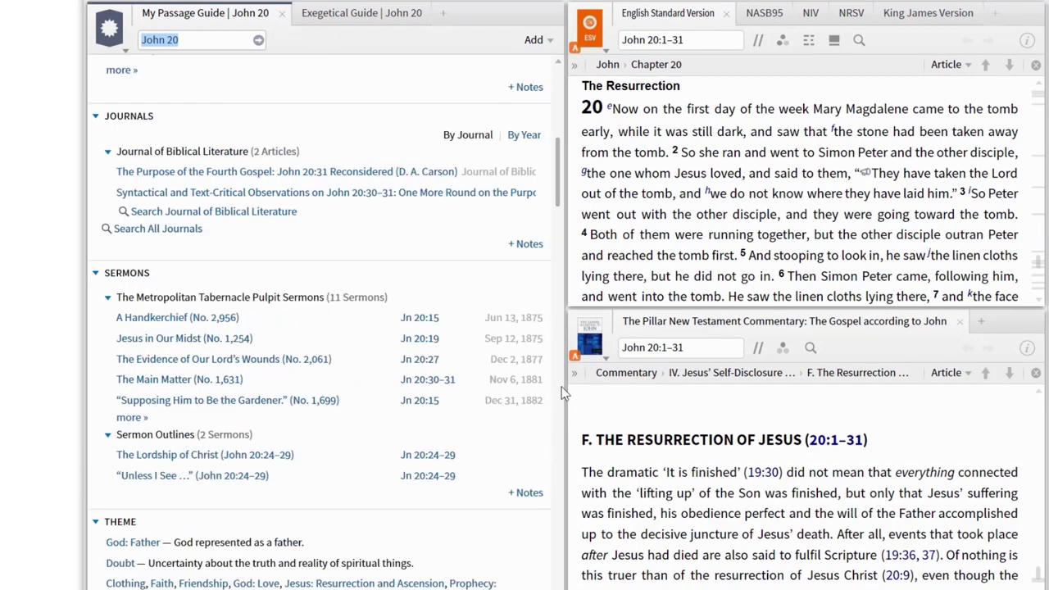
scroll(562, 395, down, 5)
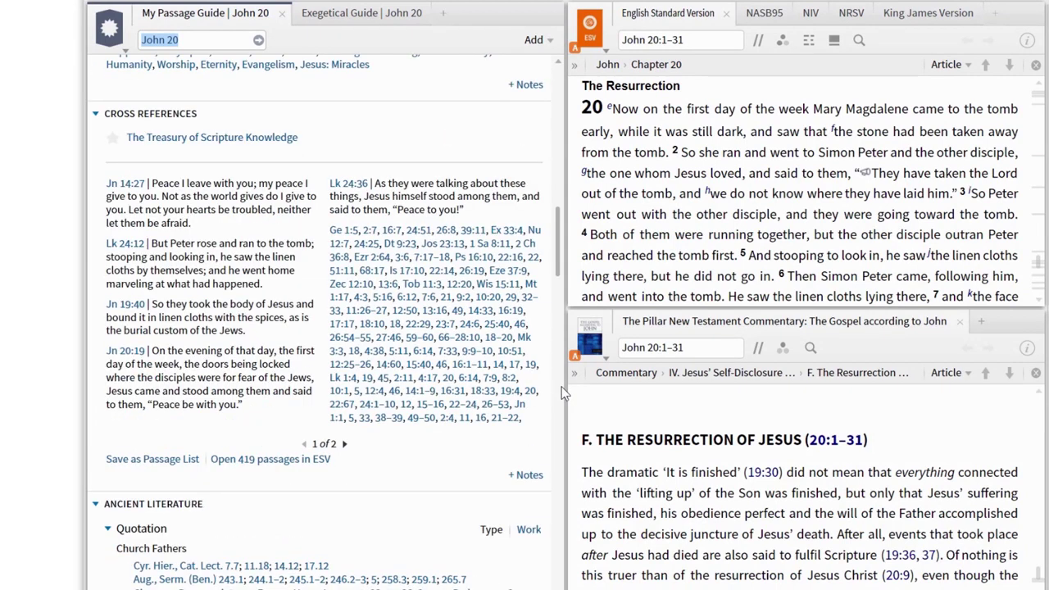
scroll(563, 394, down, 5)
scroll(562, 394, down, 5)
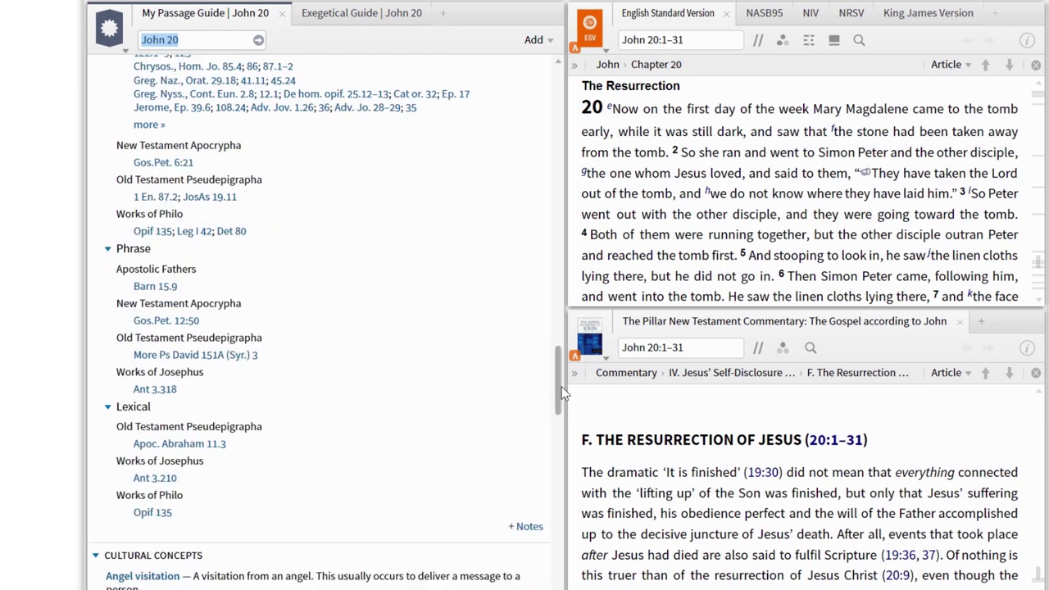
drag(562, 394, 556, 98)
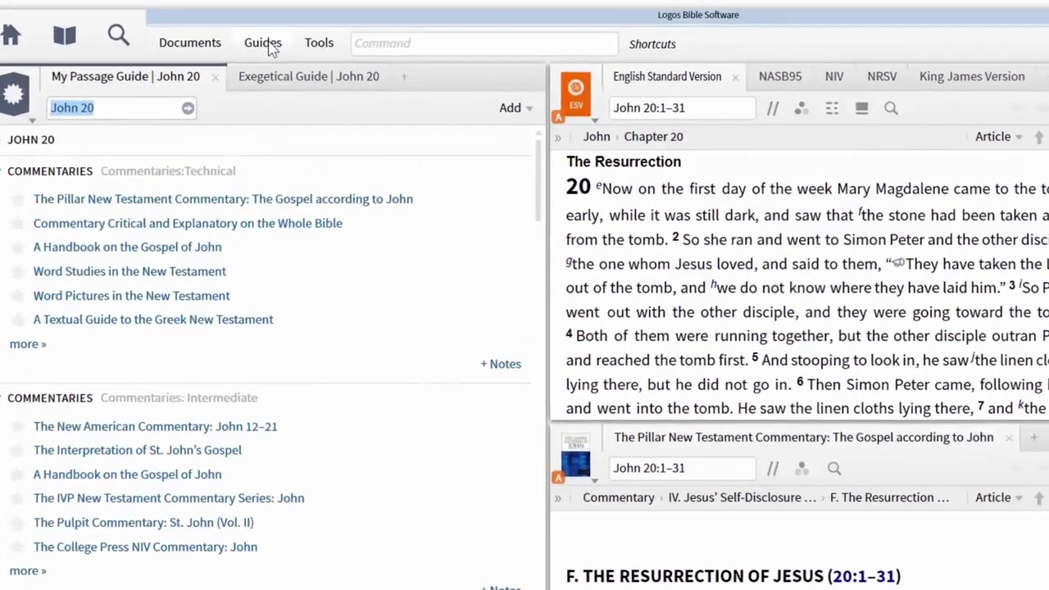
- Make a new template named 'Ancient Literature', add just that section, and close the editor
click(298, 5)
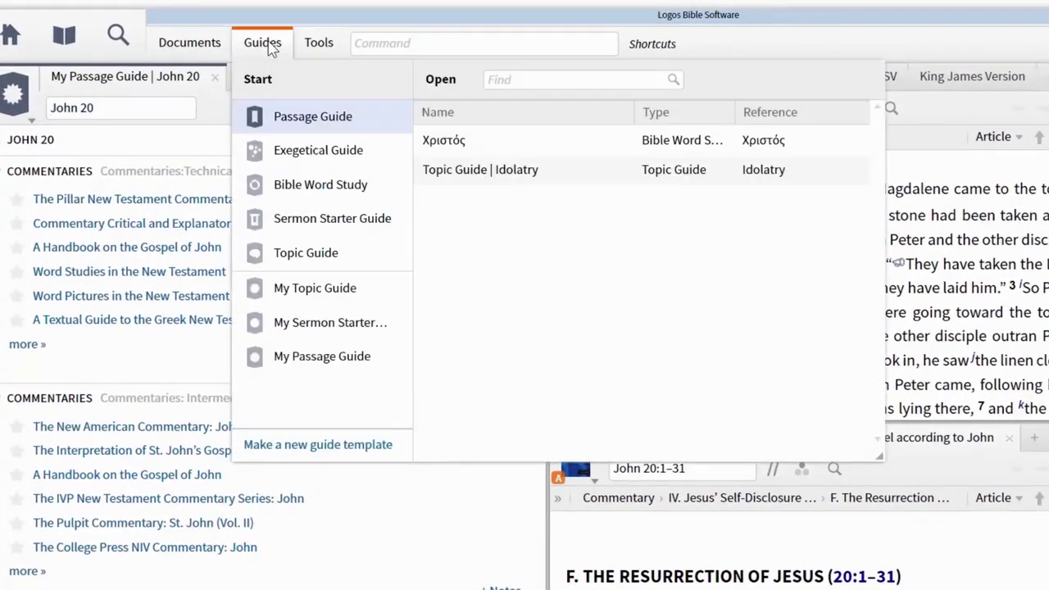
click(305, 446)
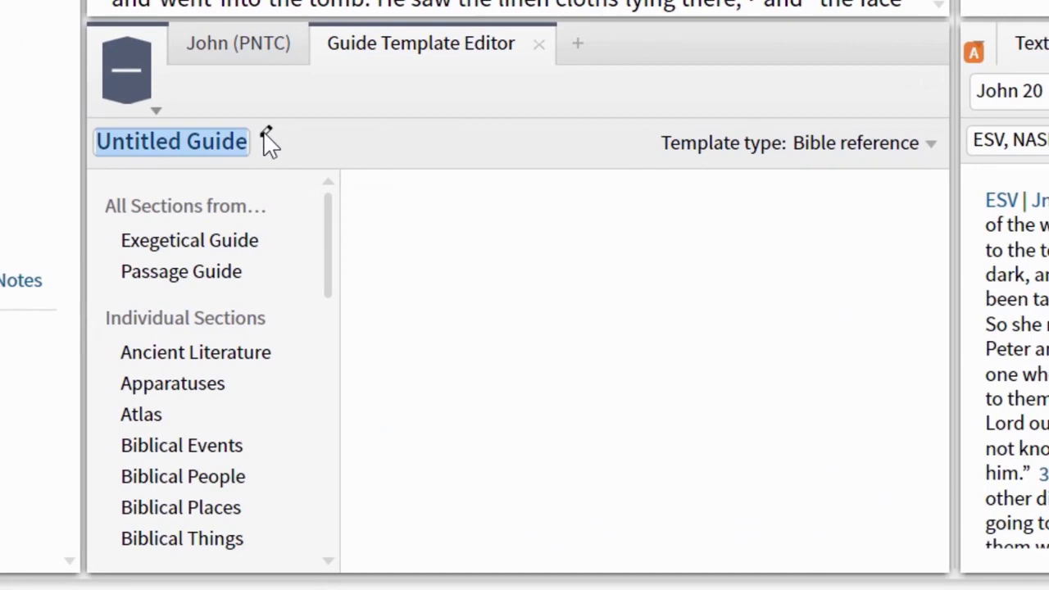
text(Ancient Literature)
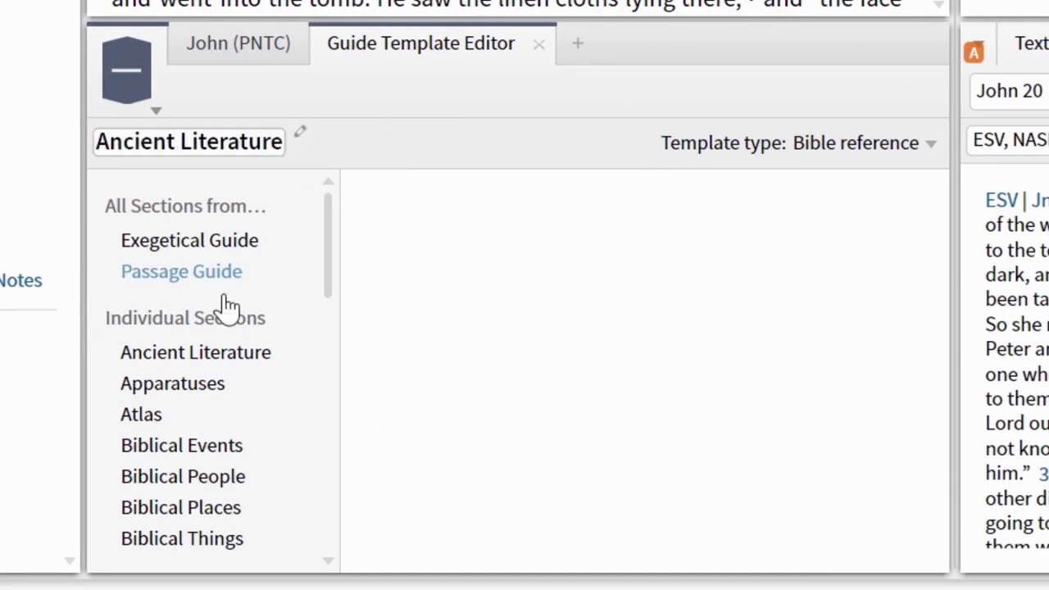
key(Return)
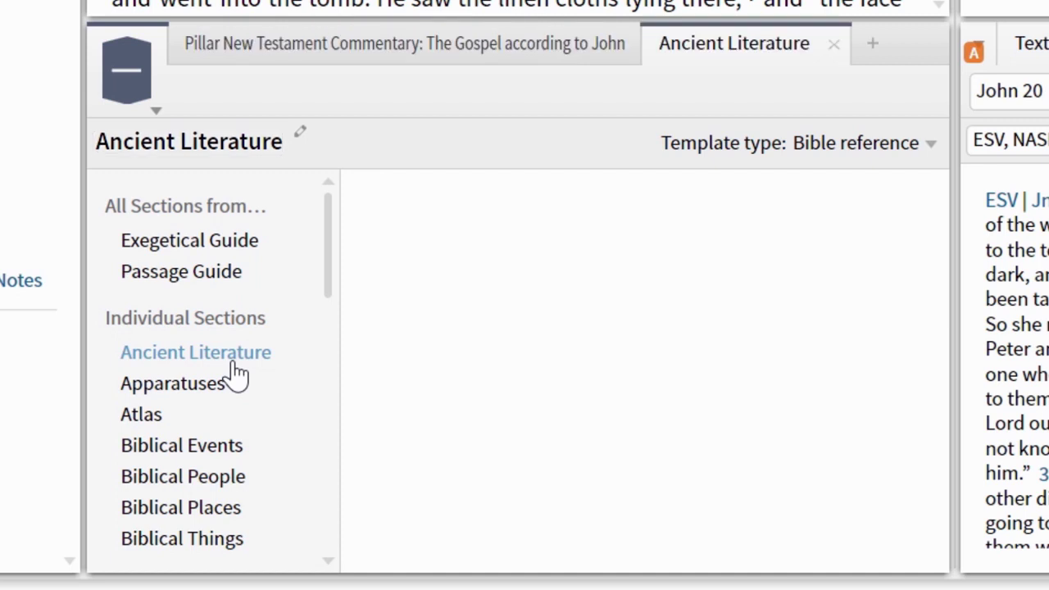
click(233, 363)
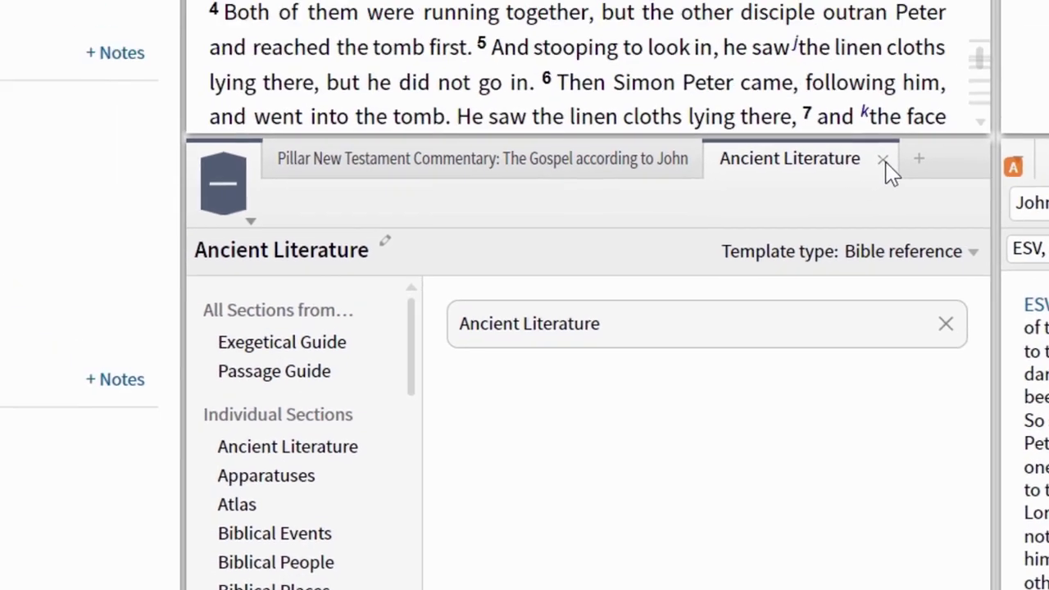
click(833, 44)
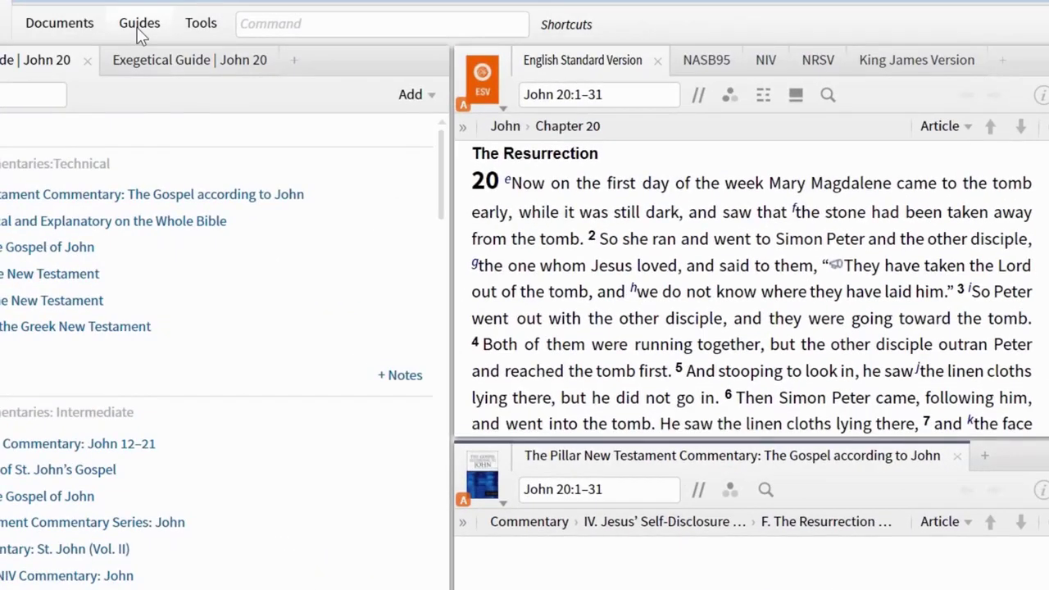
- Run the Ancient Literature guide, dock it beside Comparison, and link it to link set A
click(137, 27)
click(216, 403)
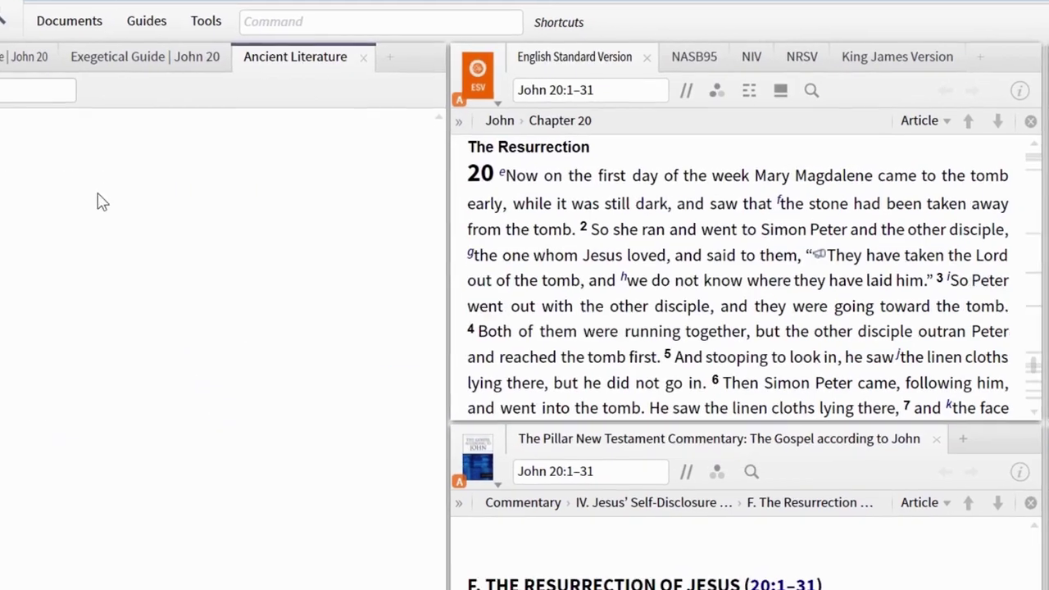
drag(295, 57, 990, 324)
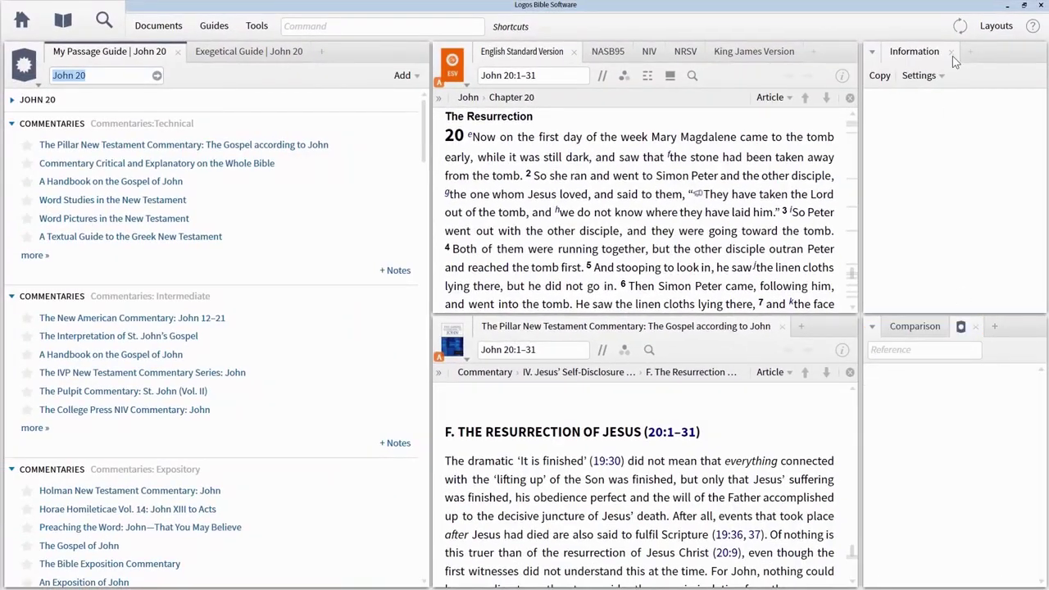
click(952, 51)
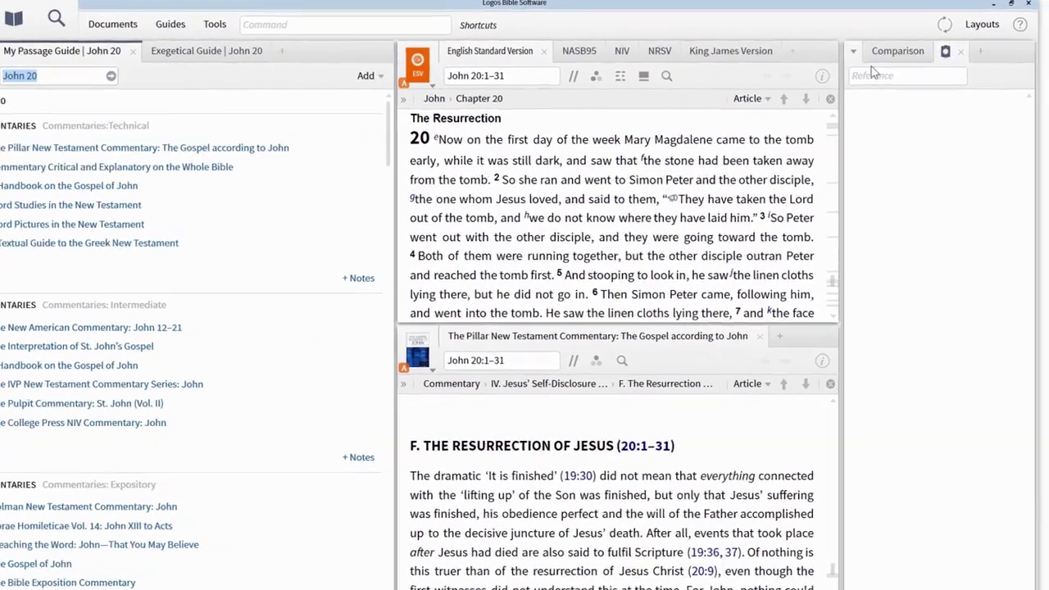
click(873, 52)
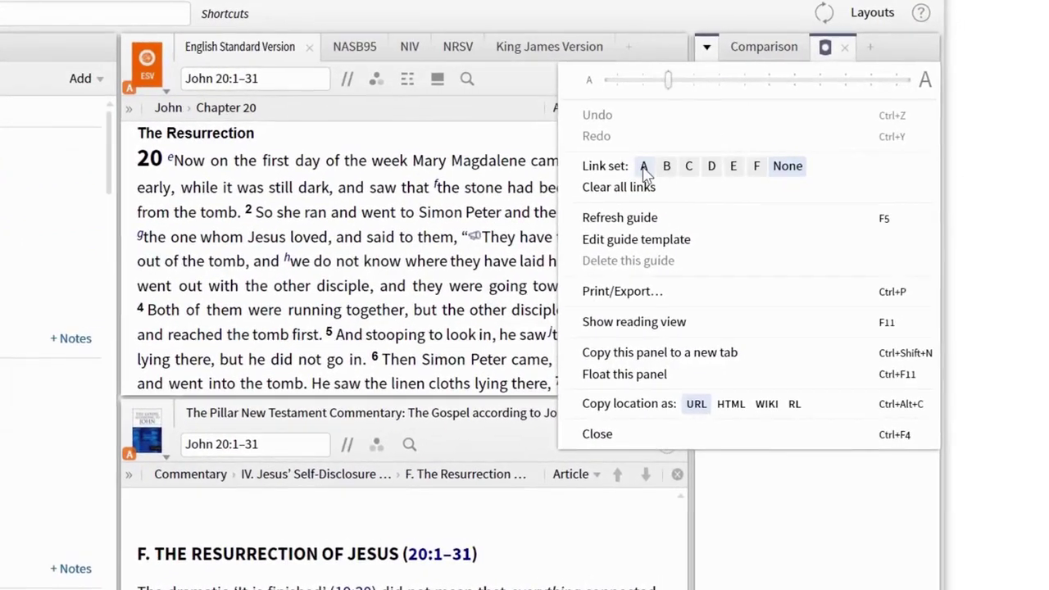
click(678, 161)
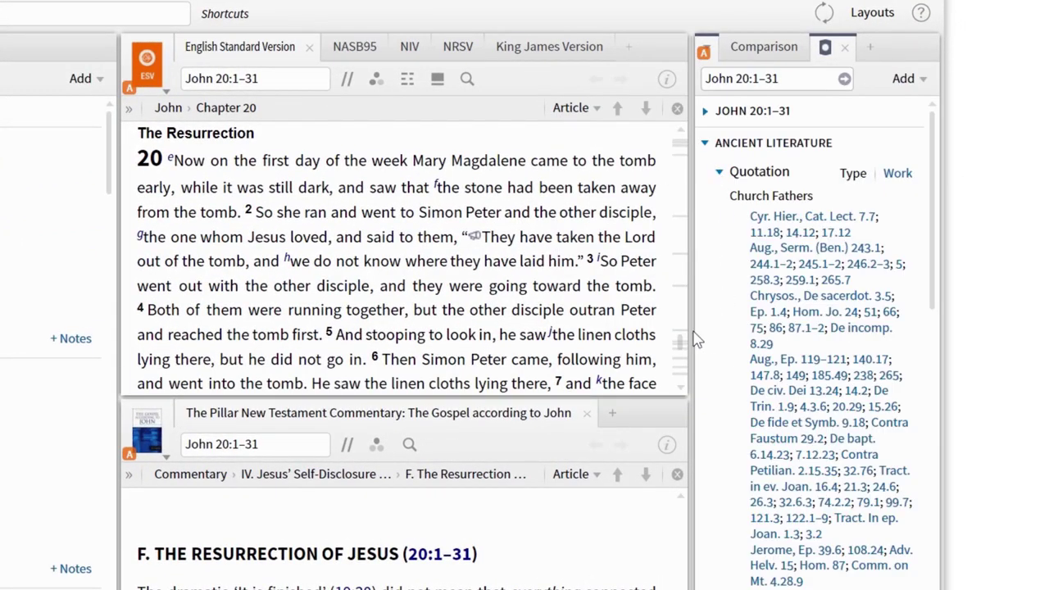
- Scroll the ESV back from John 20:1 to John 19:5, with the linked guide following
scroll(685, 189, up, 10)
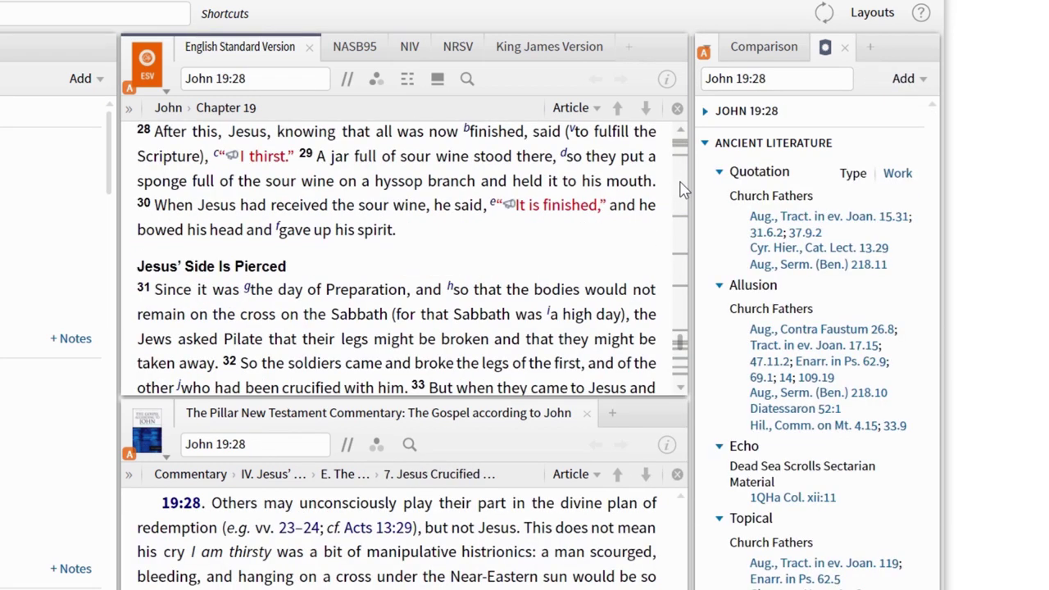
scroll(685, 188, up, 3)
scroll(685, 189, up, 3)
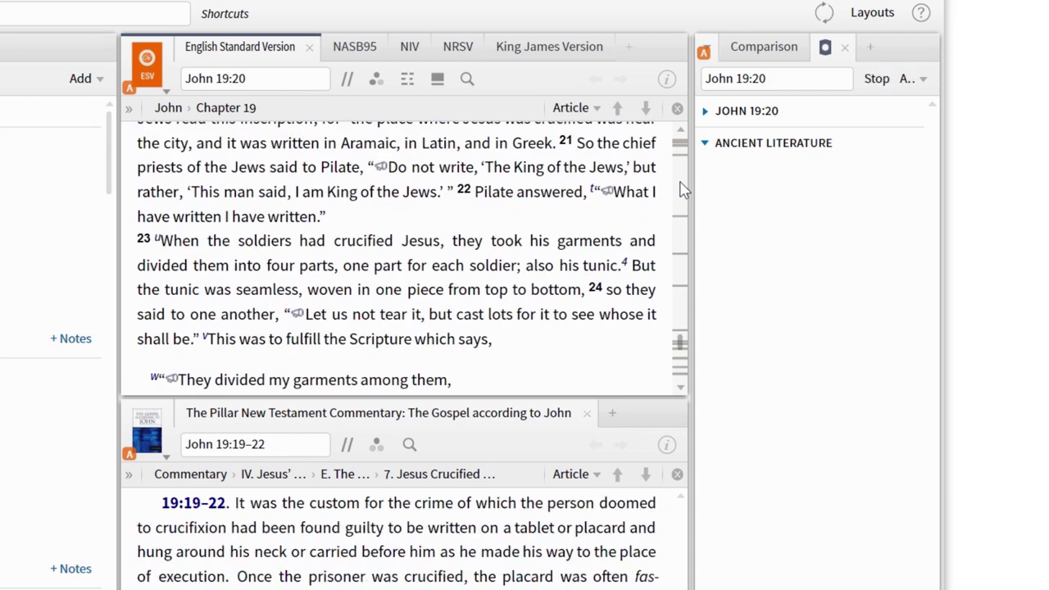
scroll(685, 189, up, 3)
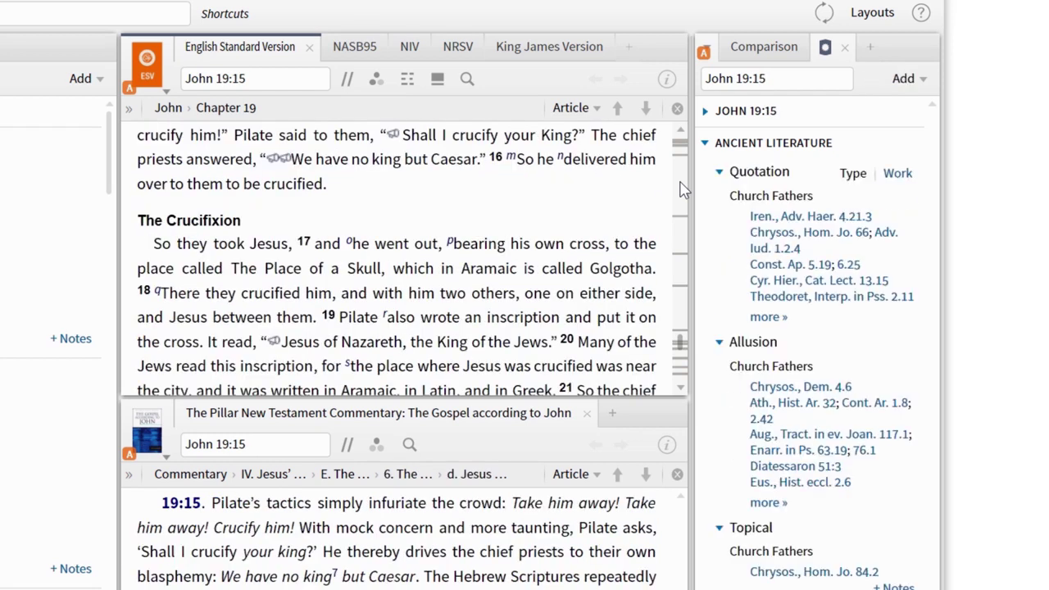
scroll(685, 189, up, 3)
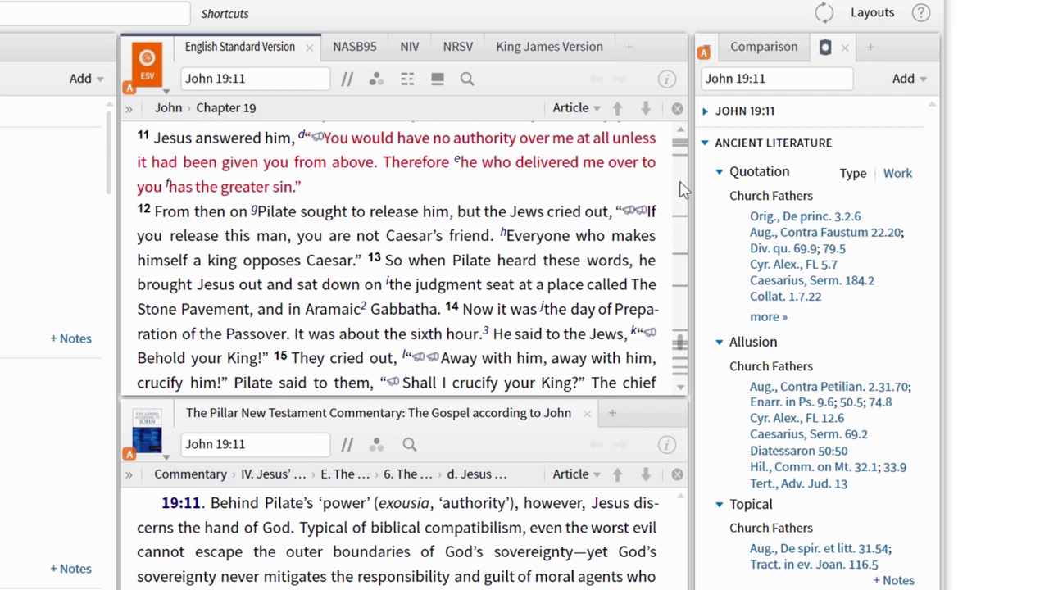
scroll(685, 189, up, 3)
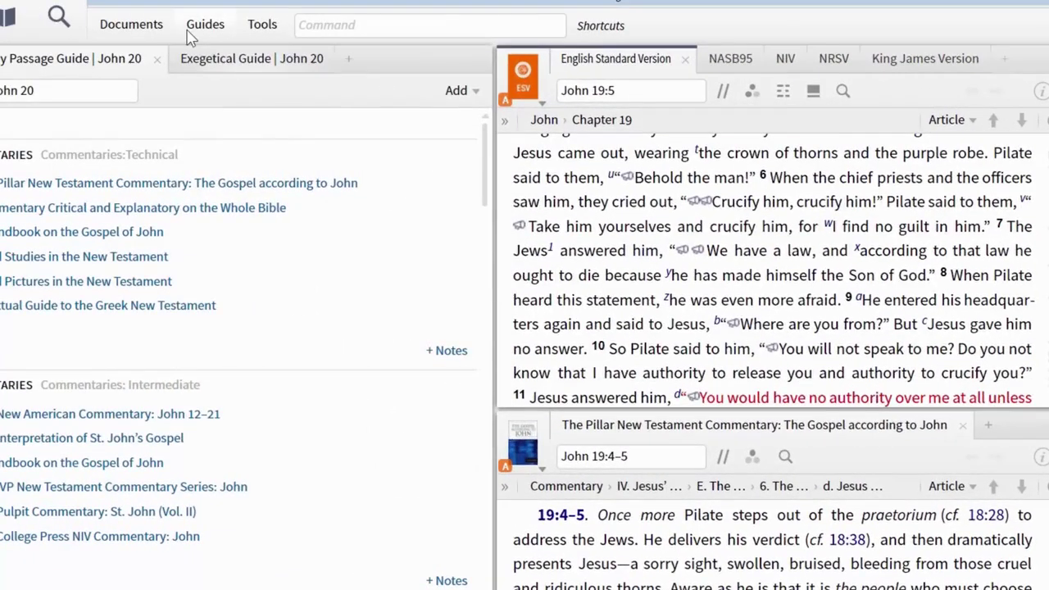
- Create a new guide template titled 'Journal Guide'
click(191, 33)
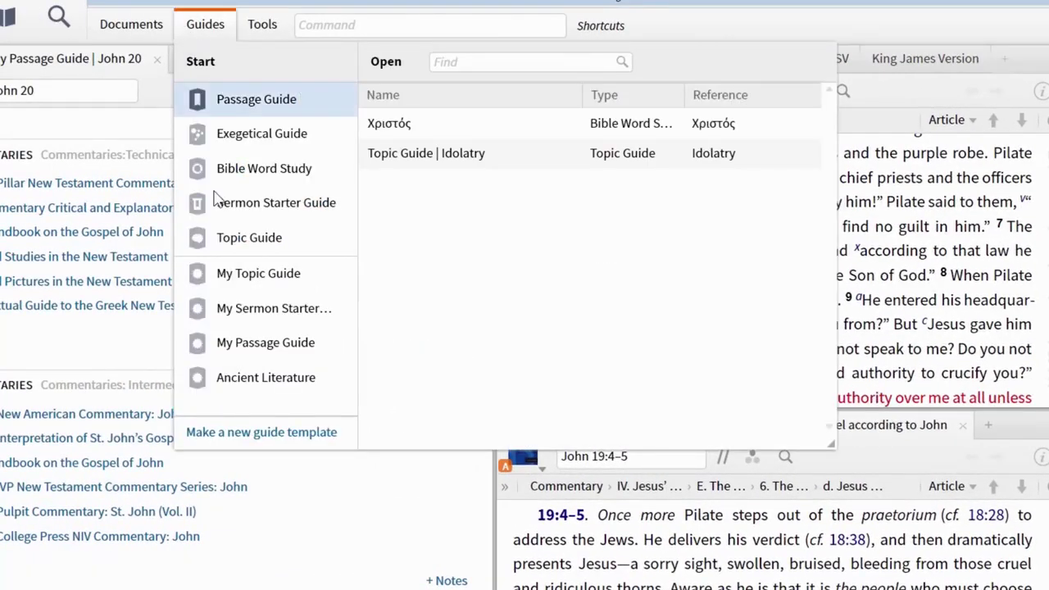
click(296, 434)
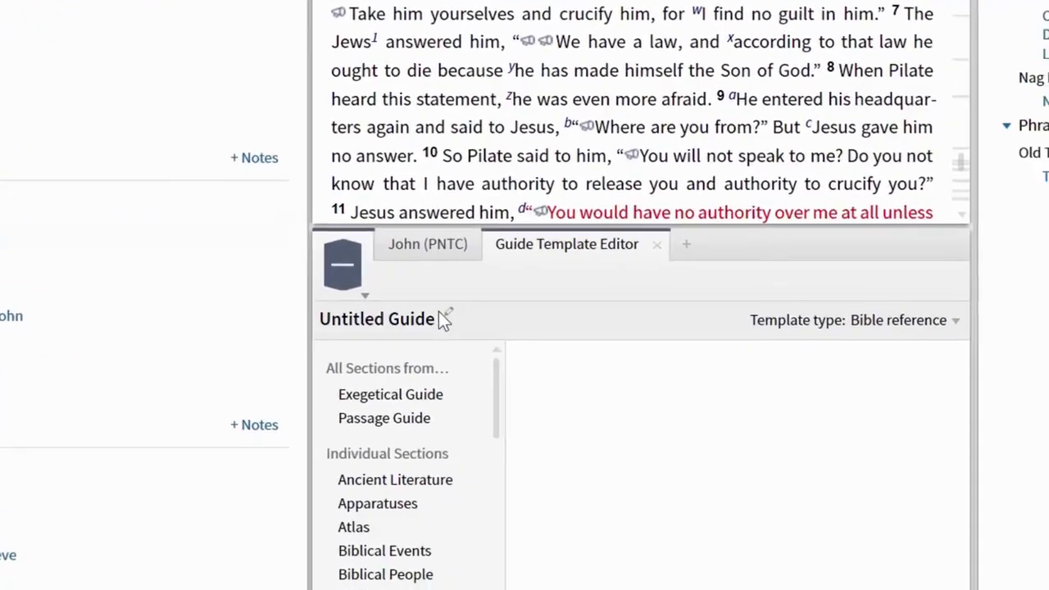
click(445, 319)
key(BackSpace)
text(Journal Guides)
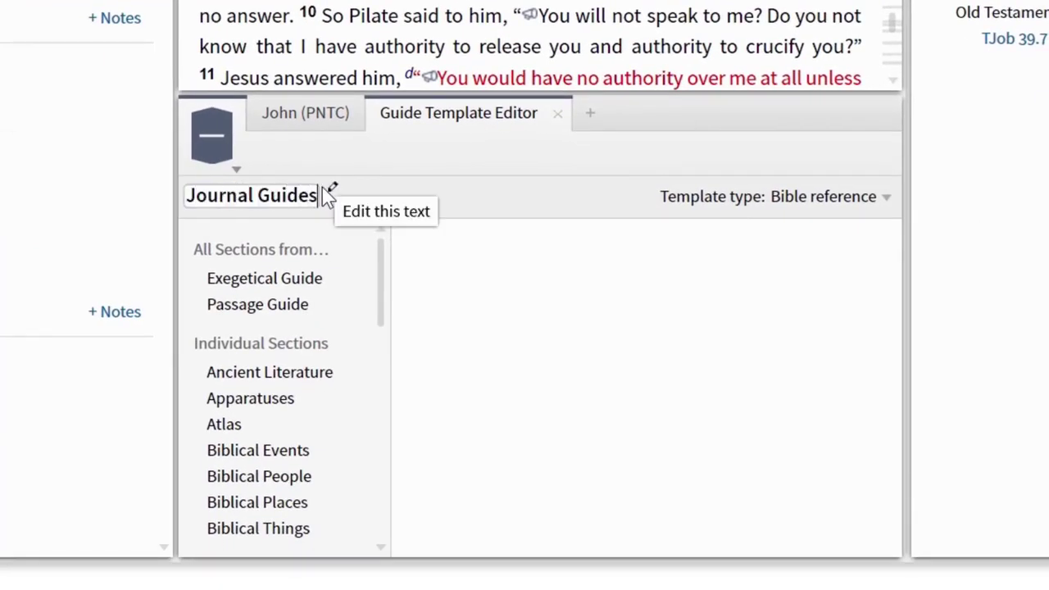
key(BackSpace)
key(Return)
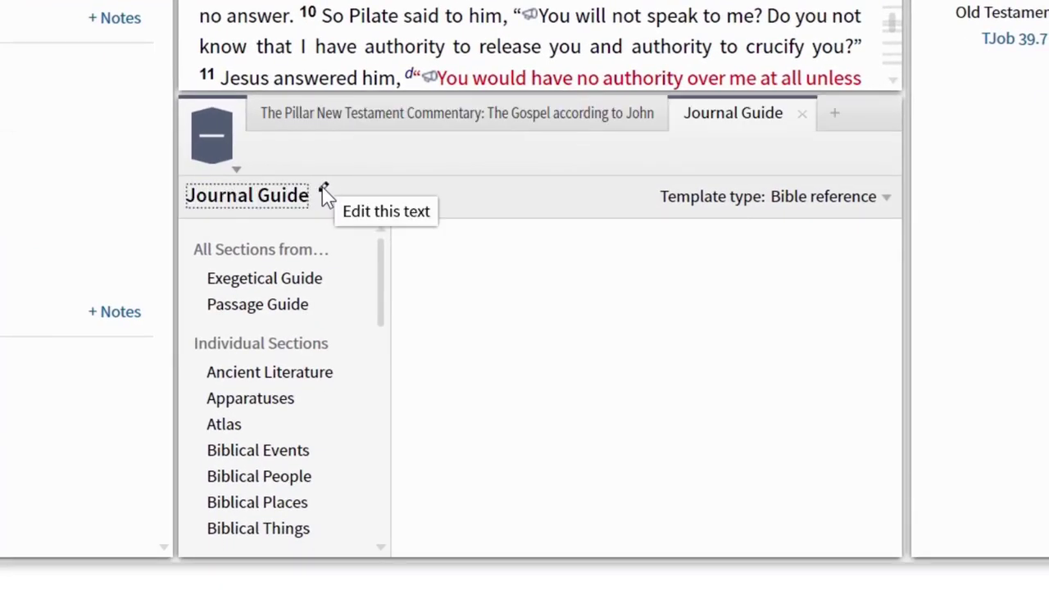
- Add a Journals section and a Collections section limited to Journals, then close the editor
scroll(389, 528, down, 5)
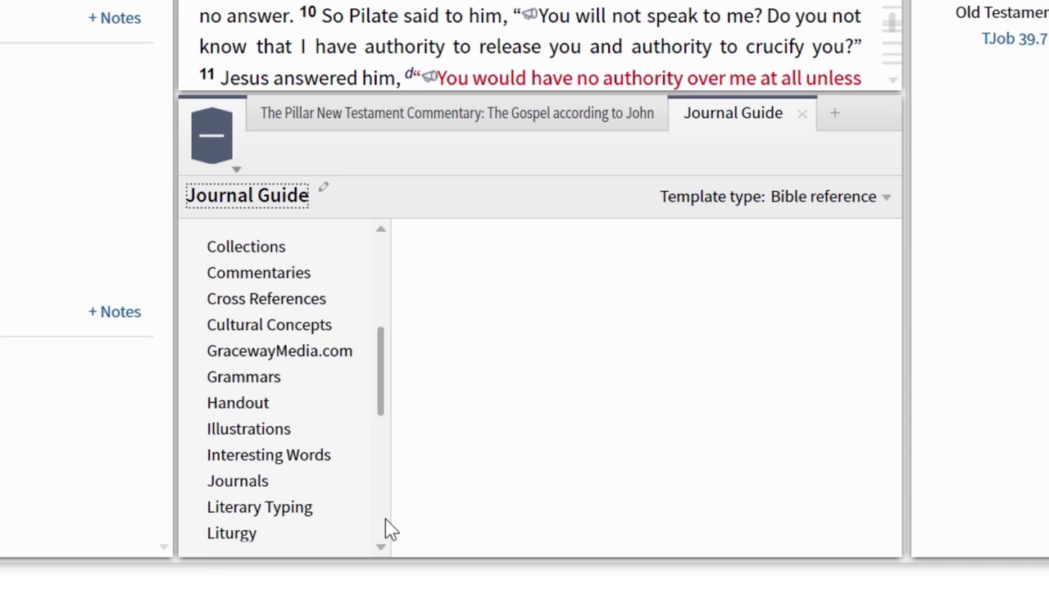
click(235, 483)
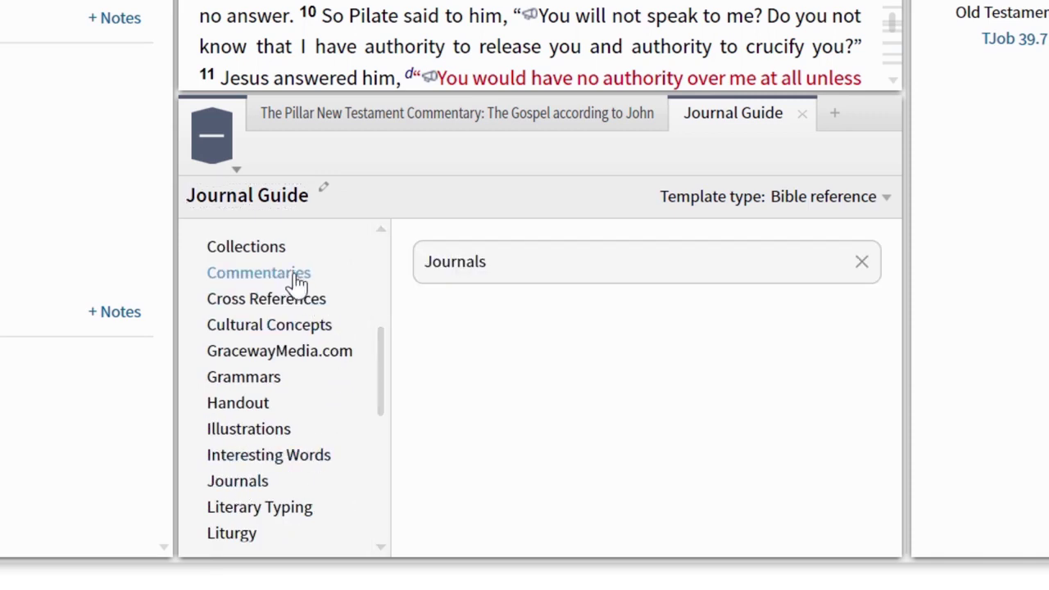
click(262, 254)
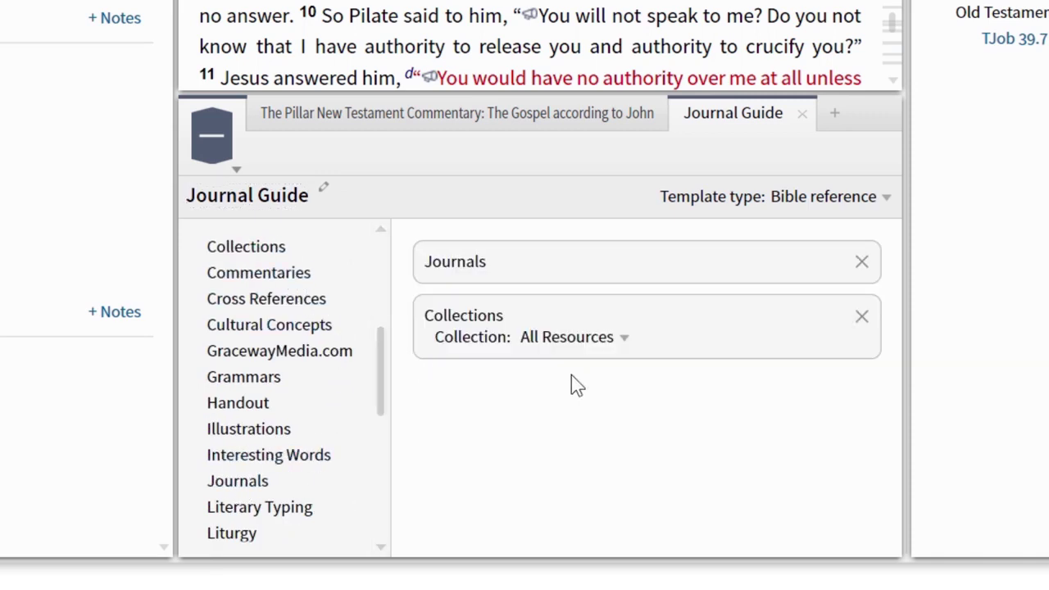
click(620, 354)
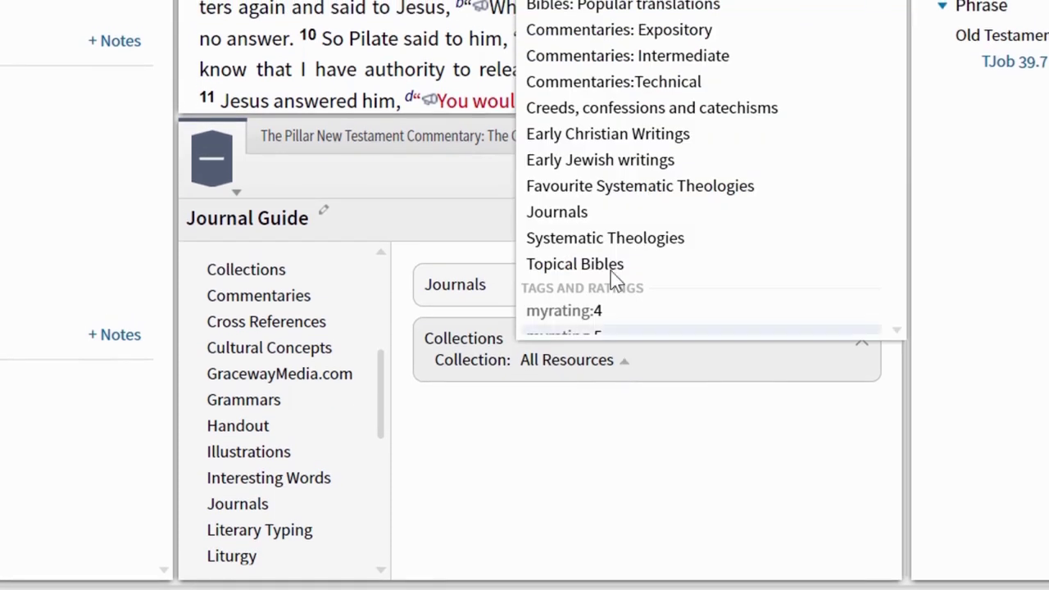
click(592, 211)
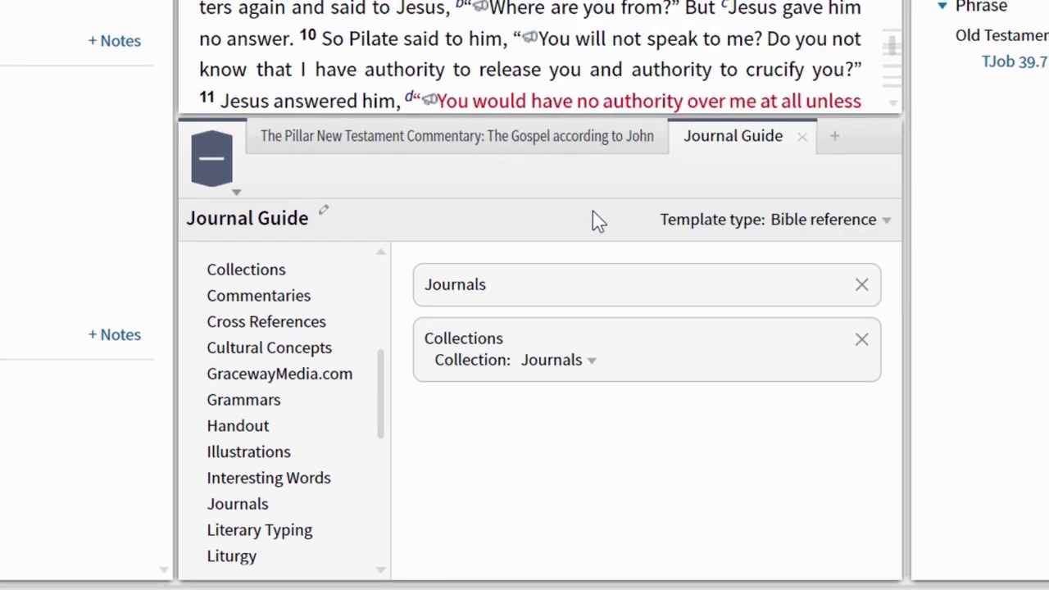
click(803, 137)
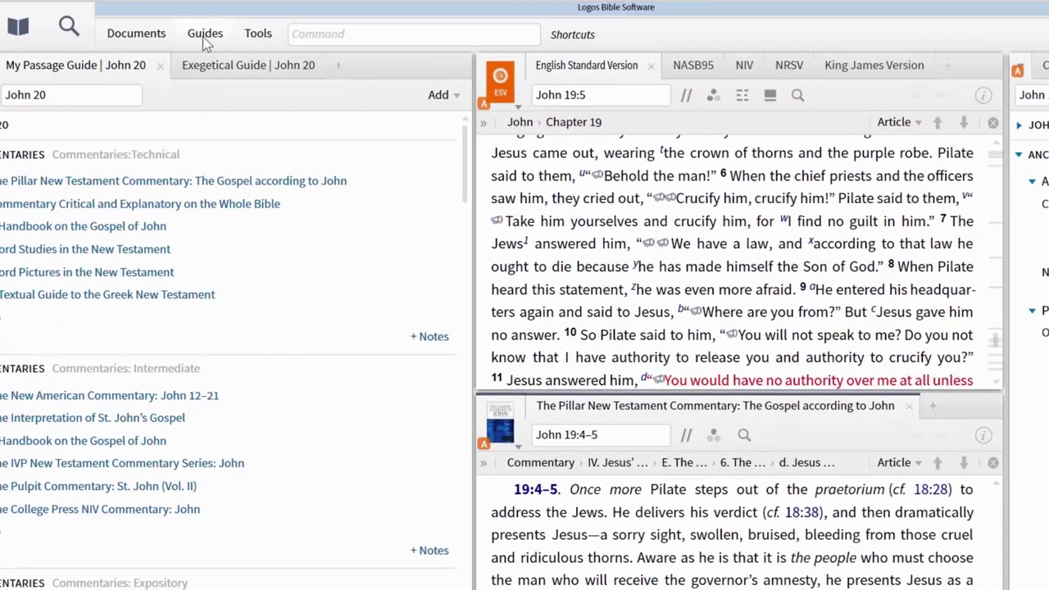
- Run the Journal Guide on the passage John 20 ('jo 20')
click(204, 35)
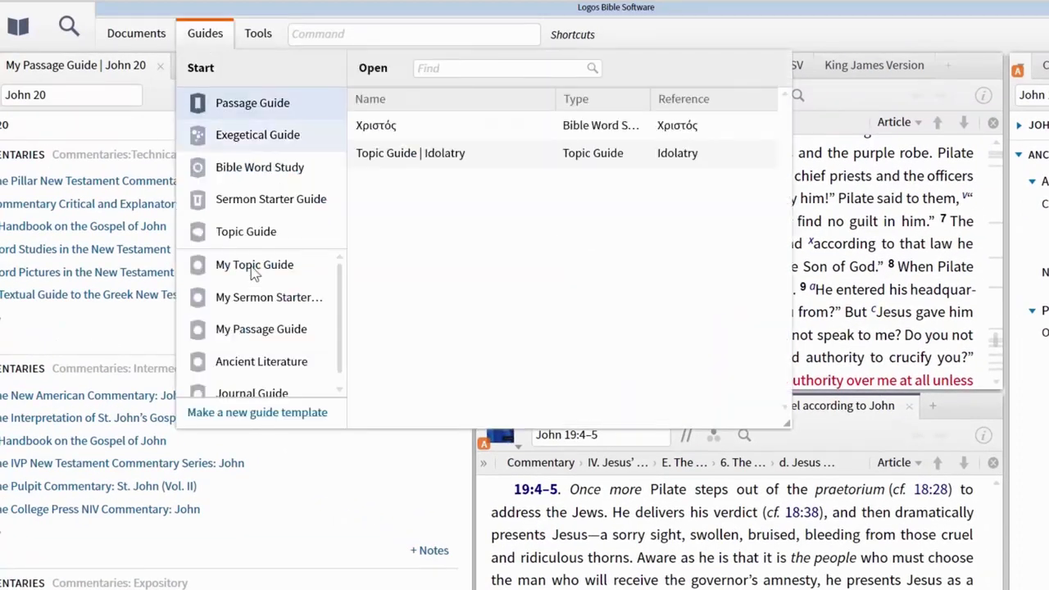
click(261, 391)
text(jo 20)
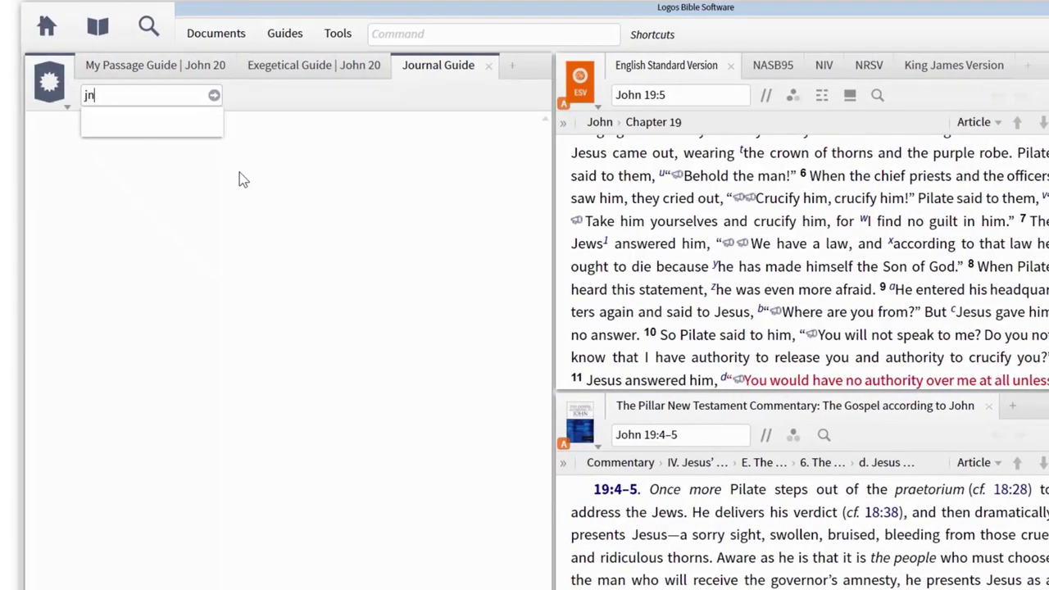
key(Return)
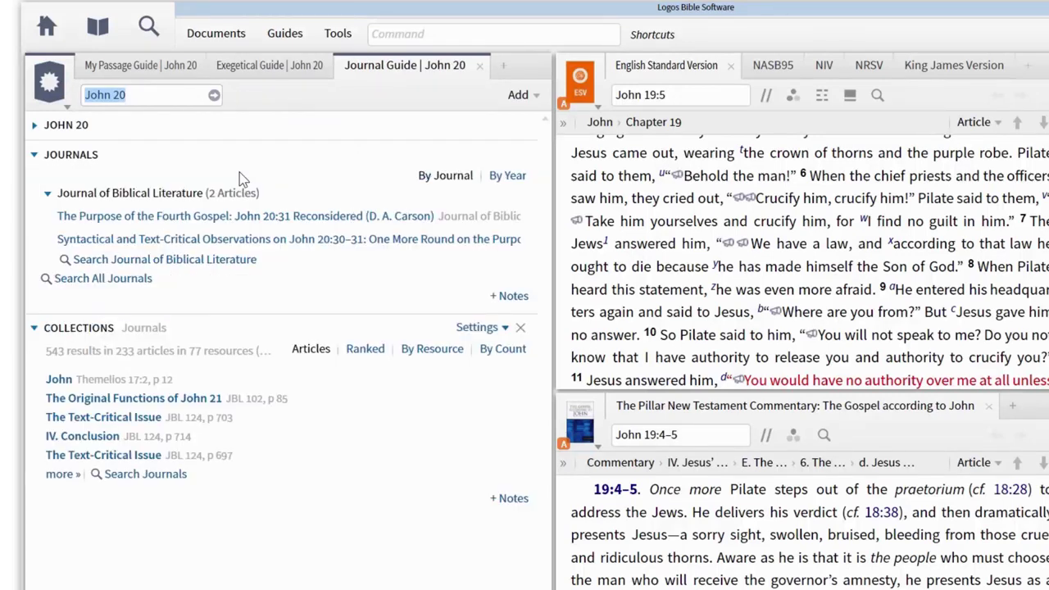
- Load more Collections journal results, then glance at My Passage Guide and return to the Journal Guide
click(64, 479)
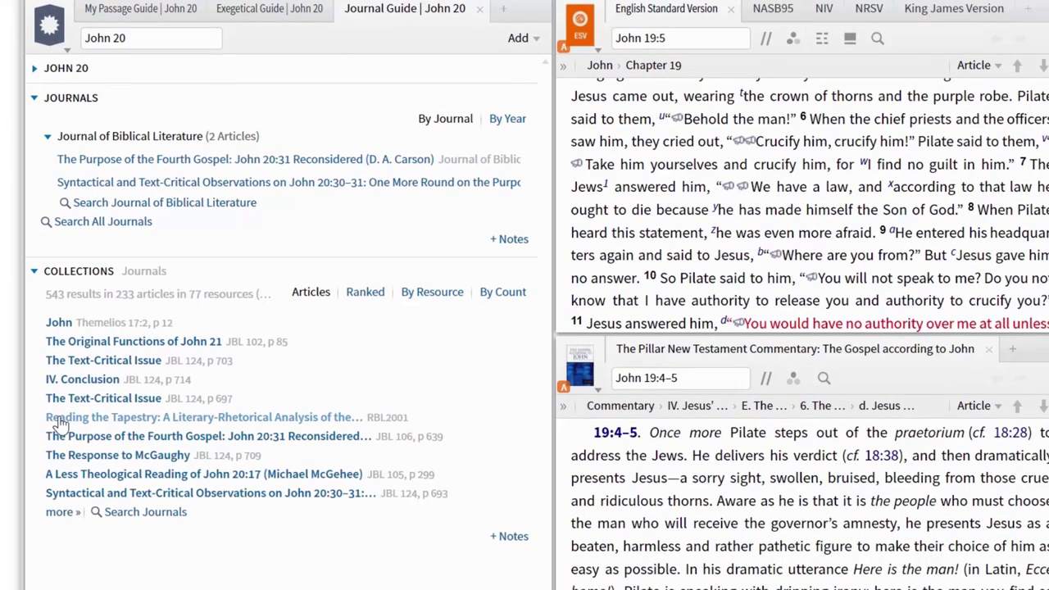
click(63, 514)
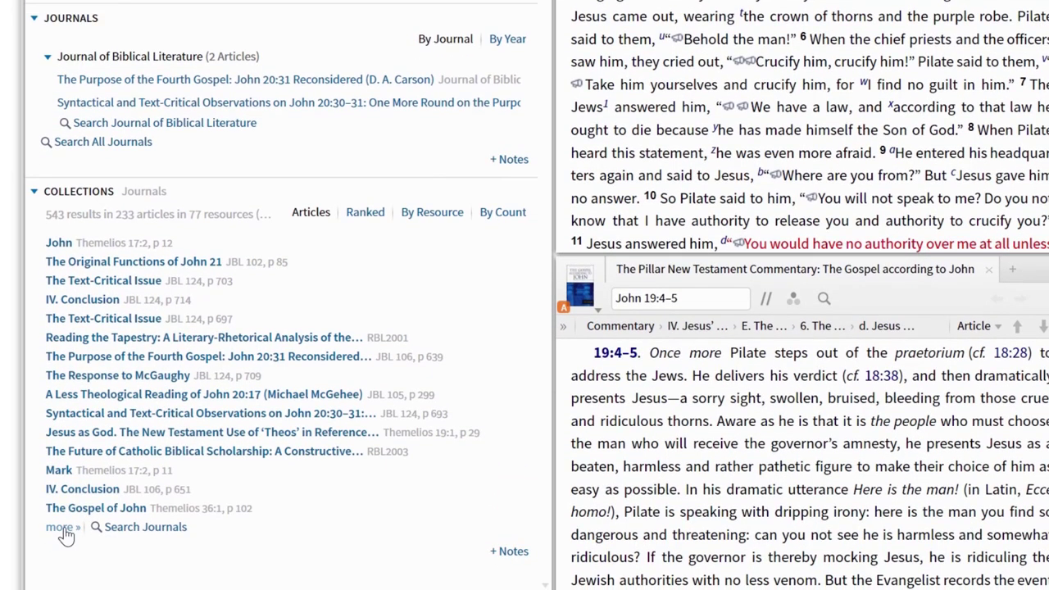
click(63, 528)
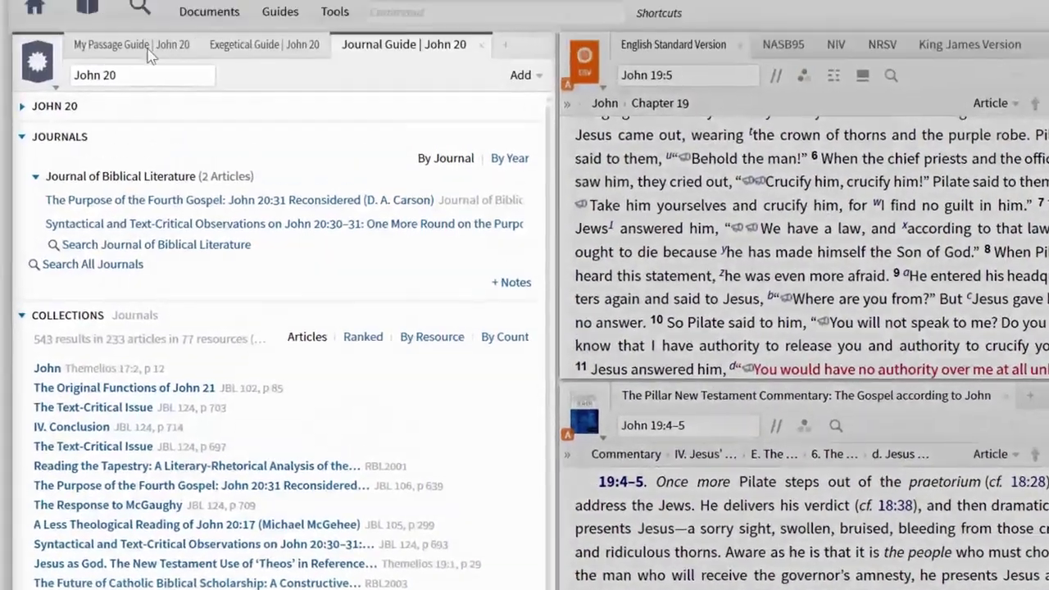
click(158, 0)
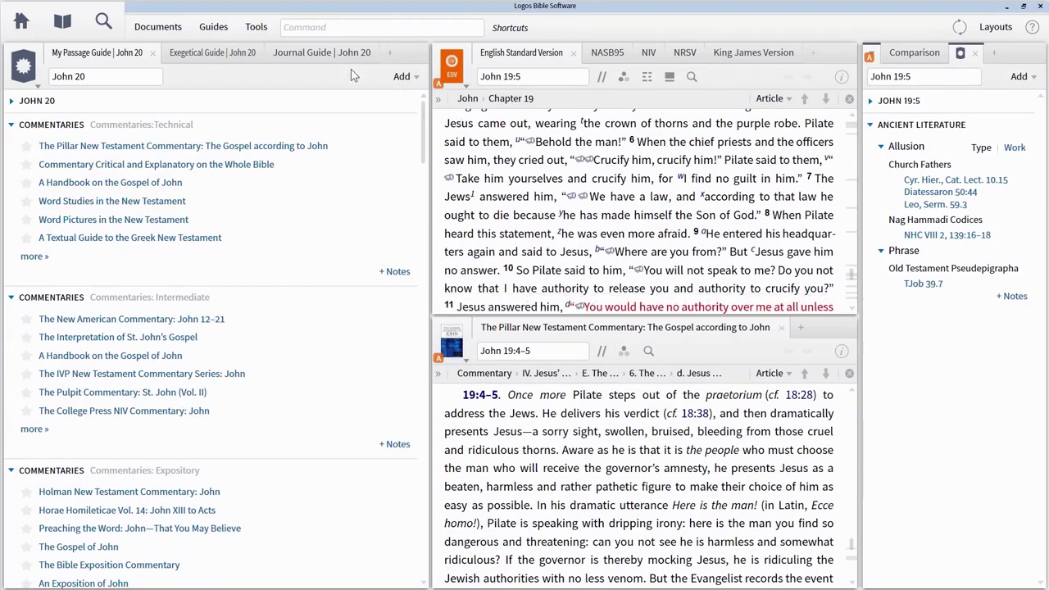
click(328, 57)
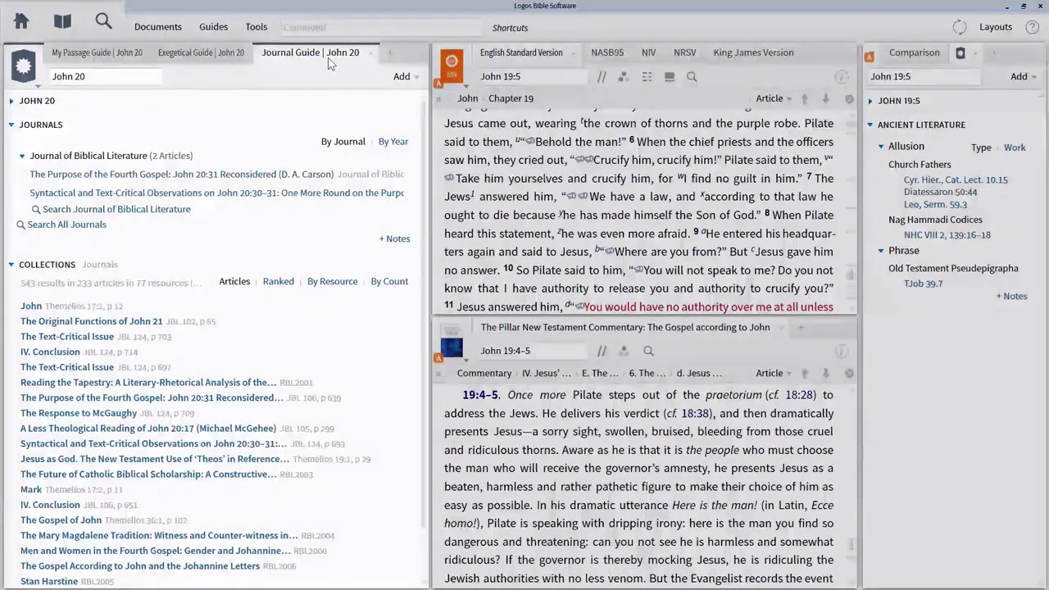